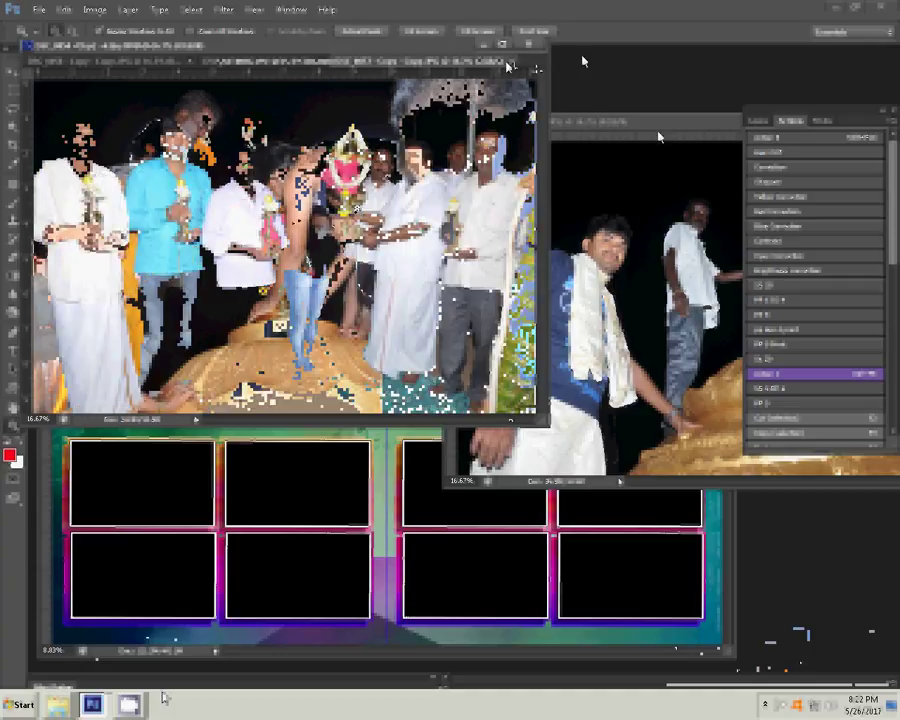
Resize the group award photo to 8 inches wide in Image Size
left_click(95, 9)
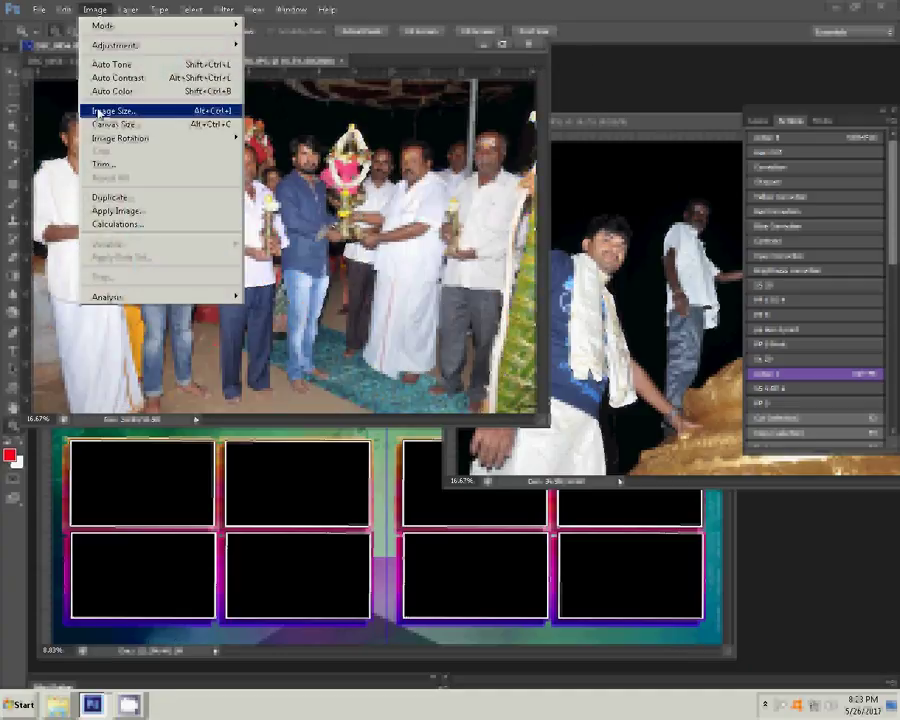
left_click(99, 114)
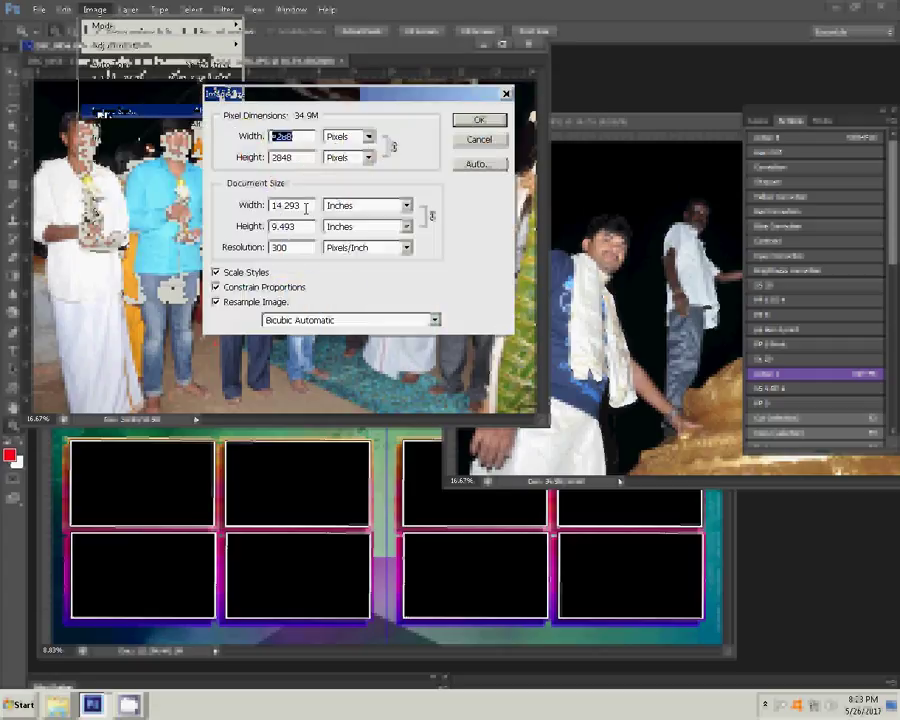
double_click(306, 206)
type("8")
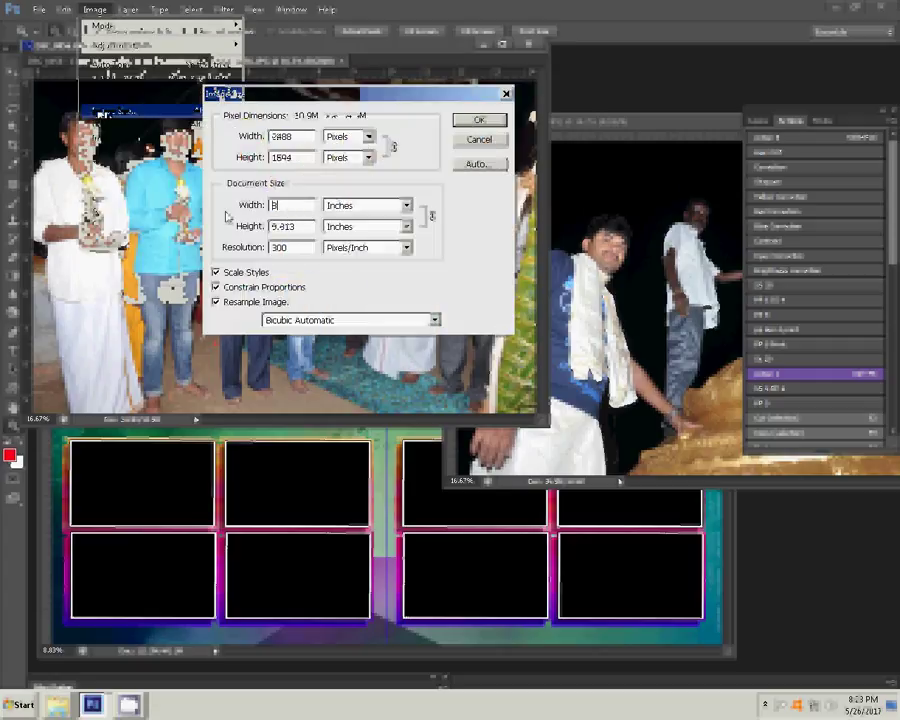
key("Return")
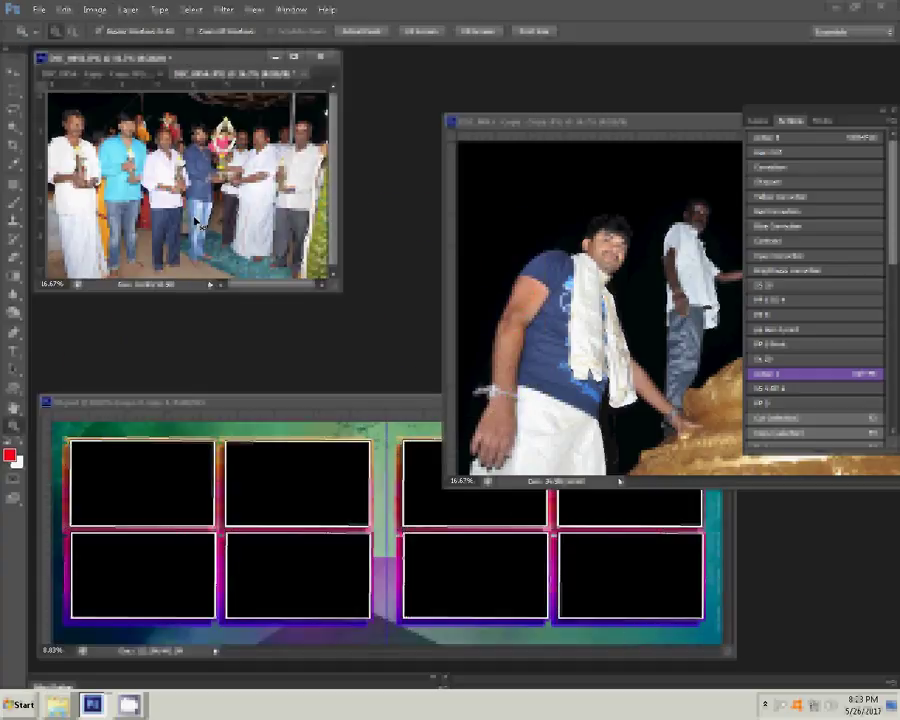
Copy the group photo and close it without saving
left_click(63, 9)
left_click(221, 92)
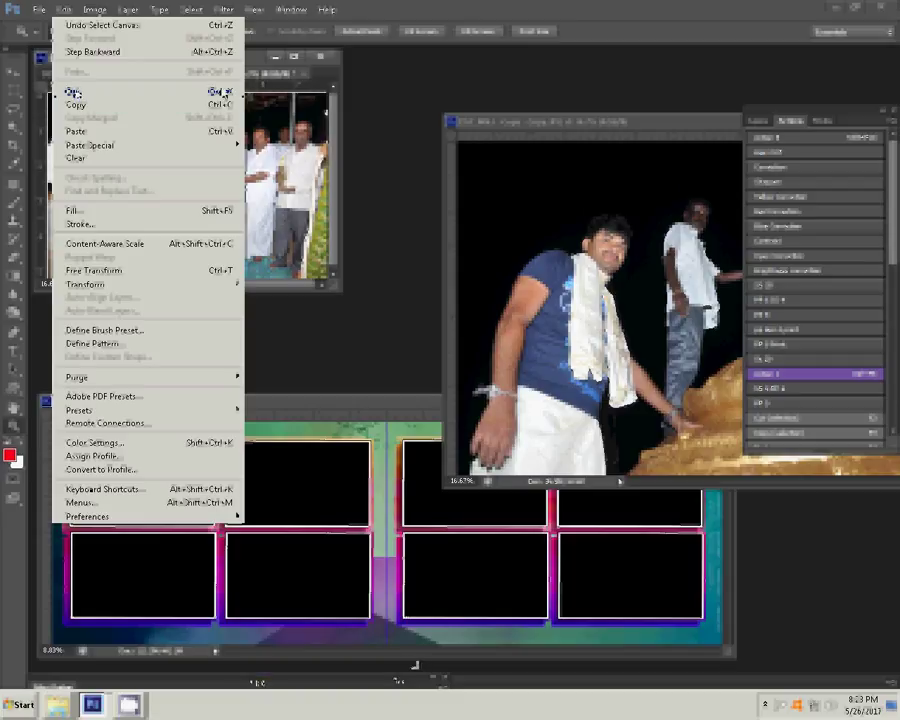
left_click(308, 78)
left_click(458, 262)
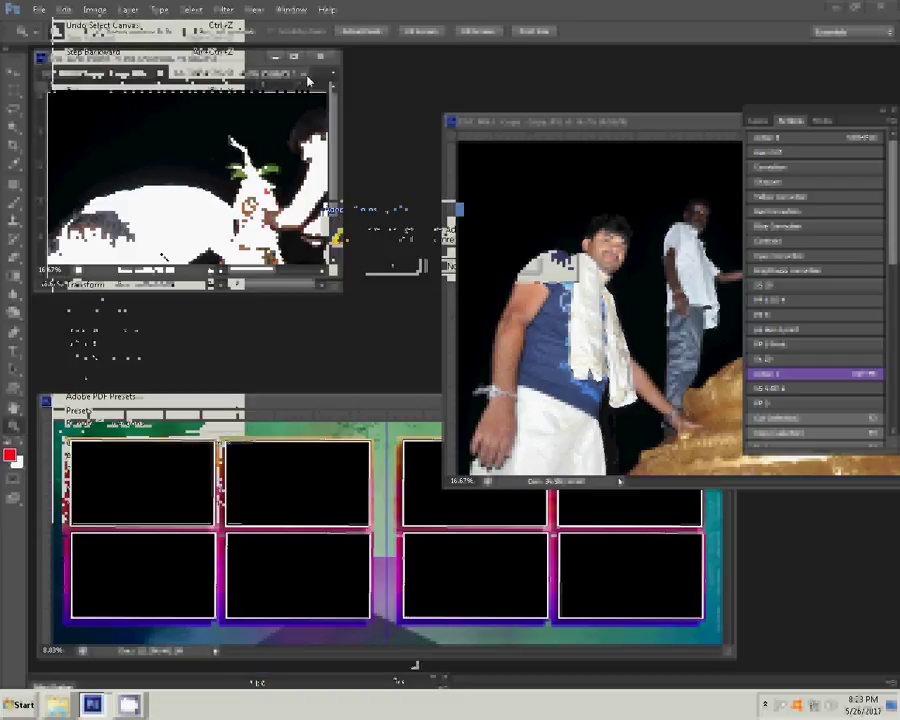
Quick-select the album's top-left black frame and paste the group photo into it
left_click(121, 483)
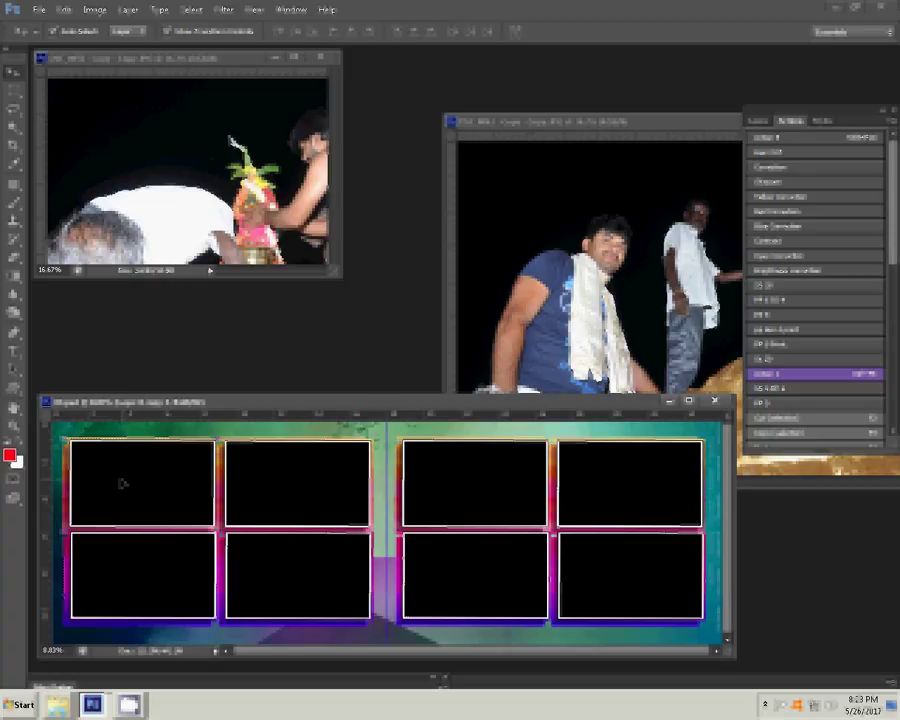
left_click(14, 128)
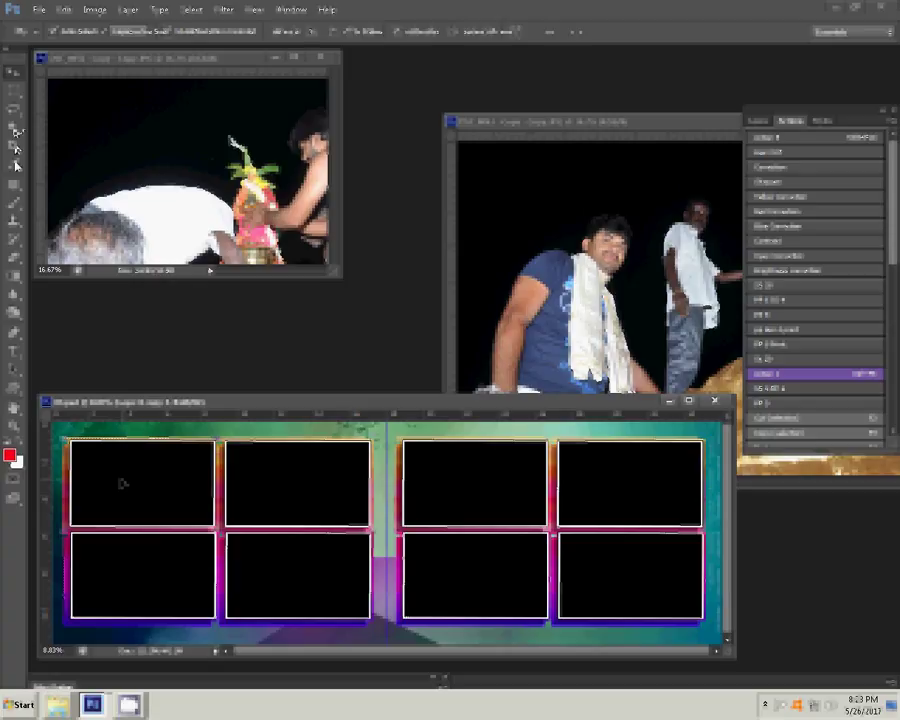
left_click(124, 483)
left_click(63, 10)
mouse_move(92, 145)
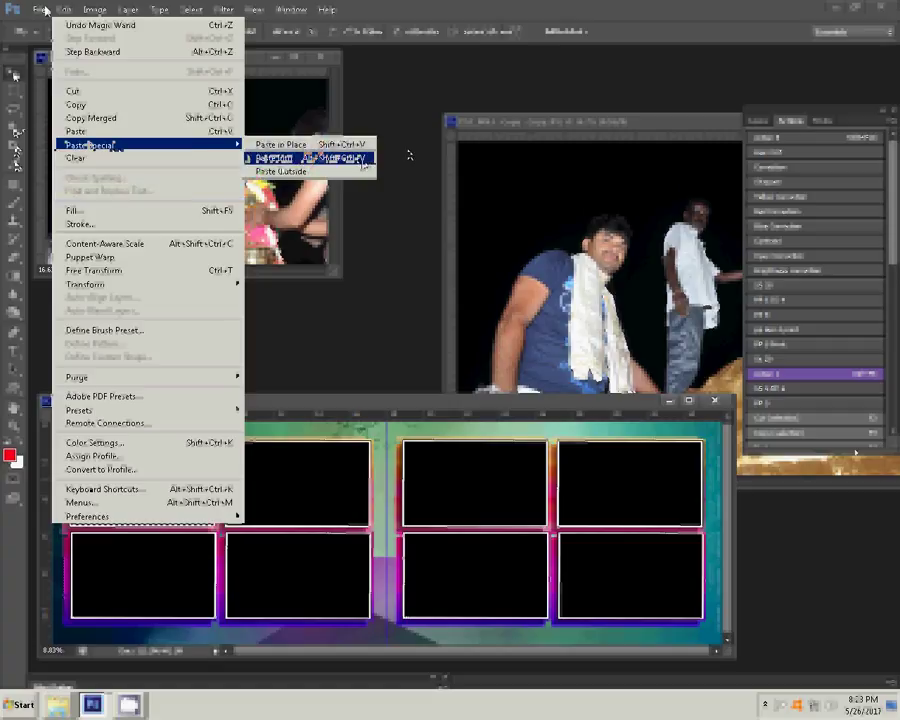
left_click(354, 163)
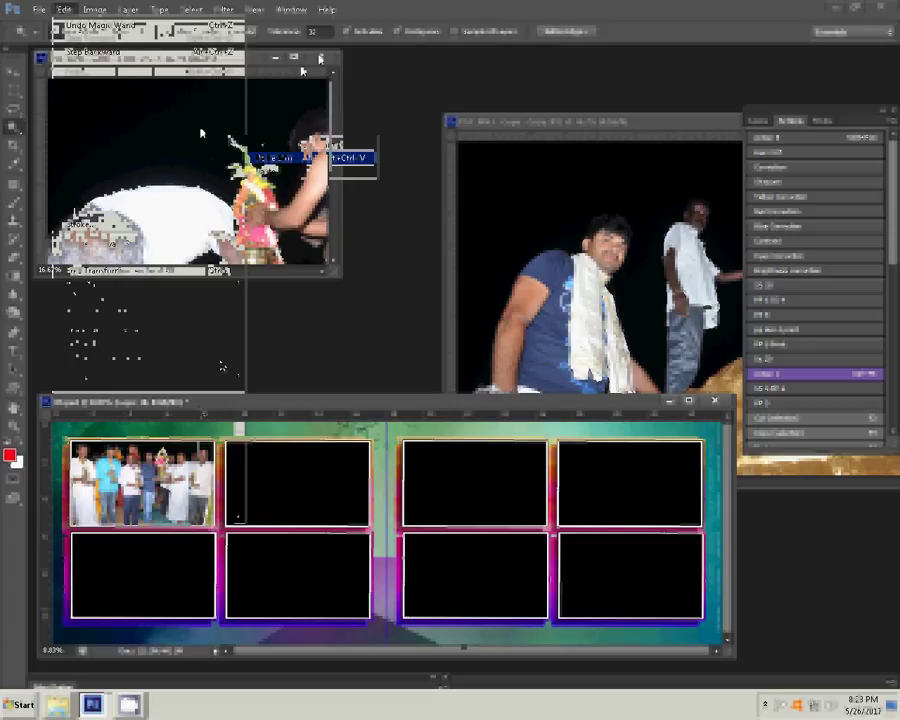
left_click(617, 135)
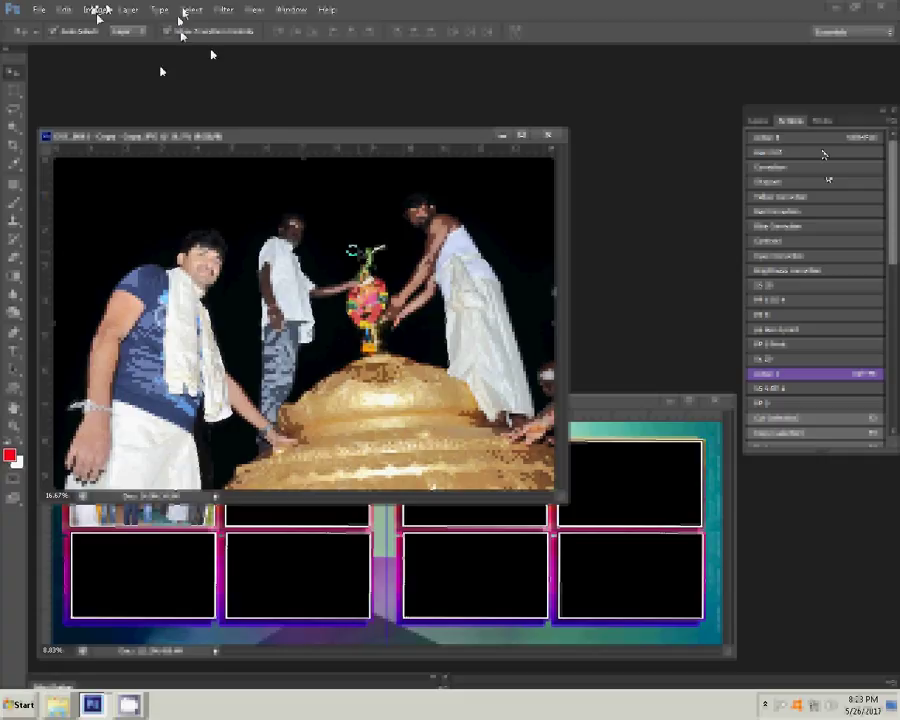
Resize the golden dome photo to 8 inches wide
key("ctrl+alt+i")
double_click(288, 205)
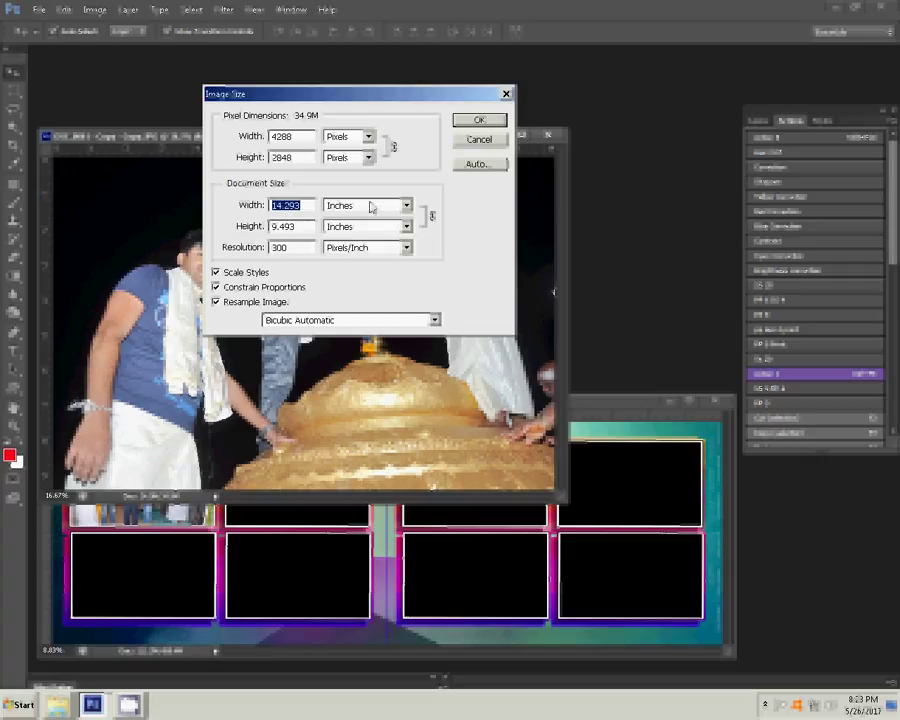
type("8")
key("Return")
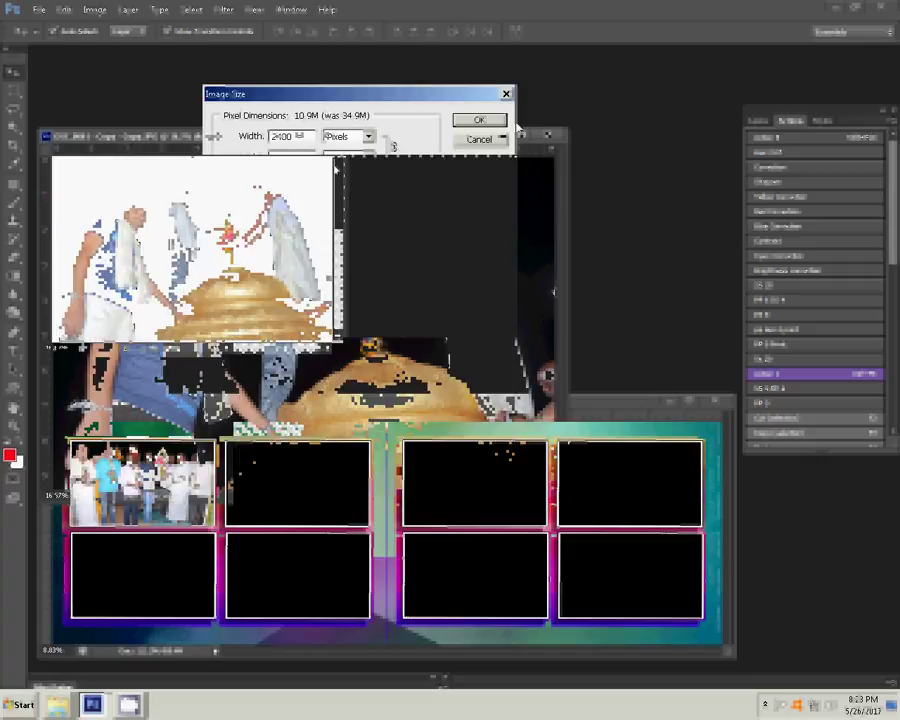
Close the dome photo without saving and paste it into the lower-left album frame
left_click(548, 134)
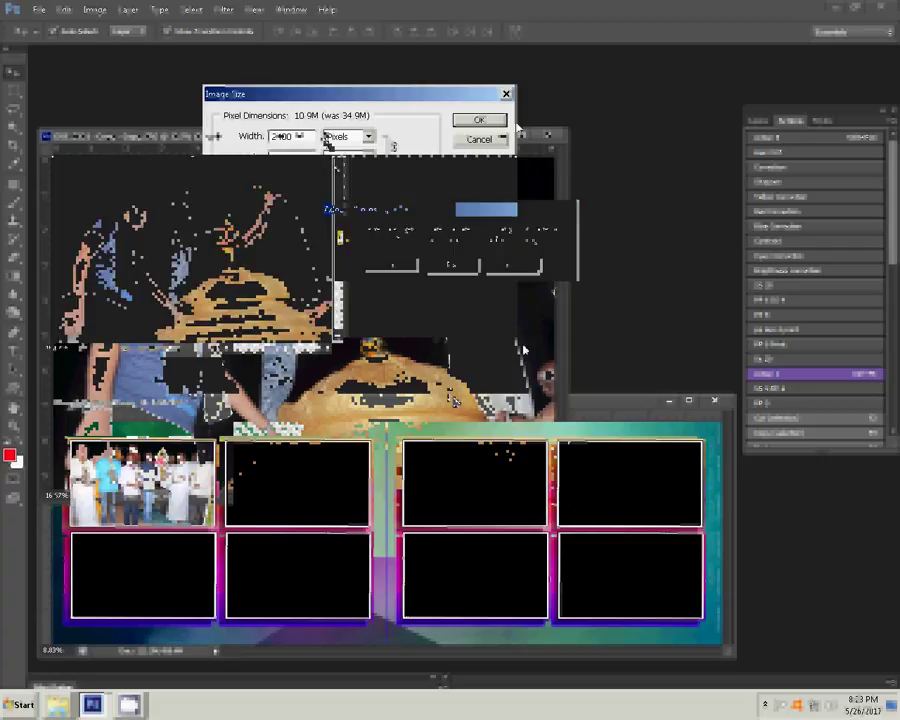
left_click(450, 265)
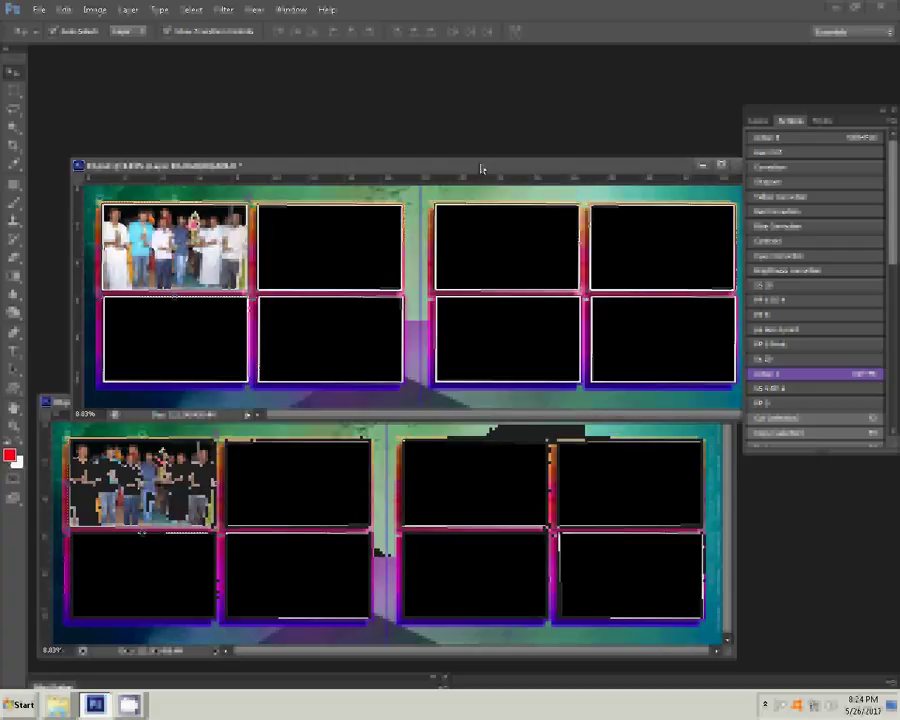
left_click(156, 344)
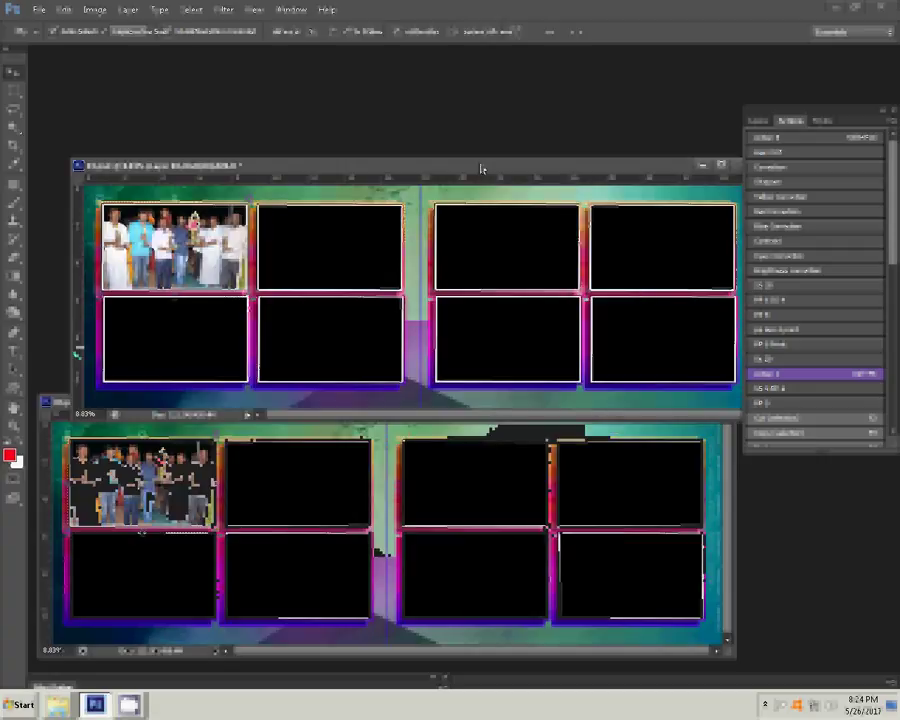
left_click(63, 10)
mouse_move(90, 145)
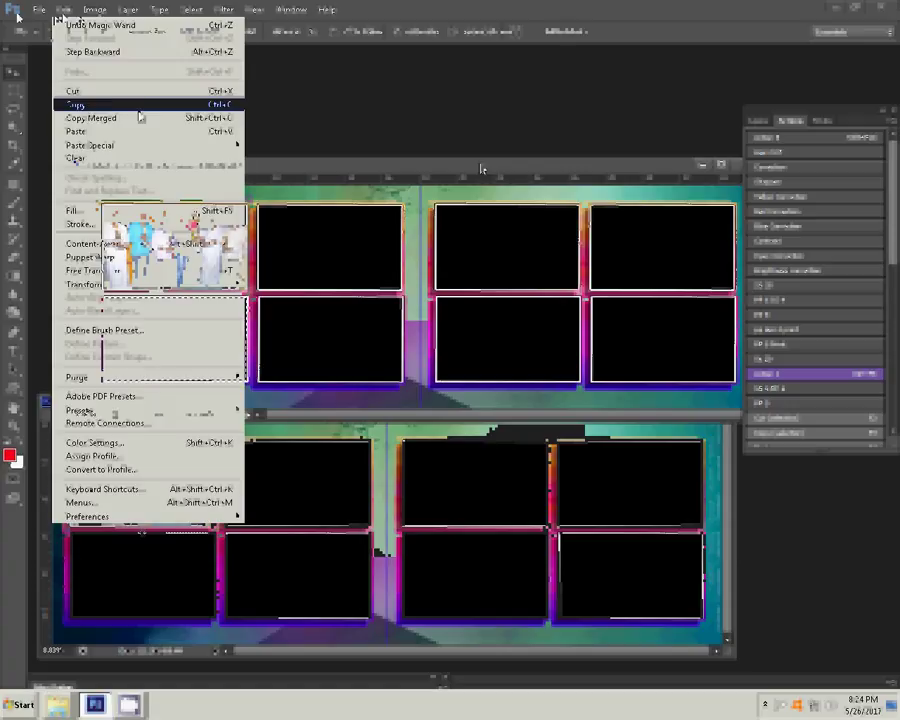
key("Right")
key("Down")
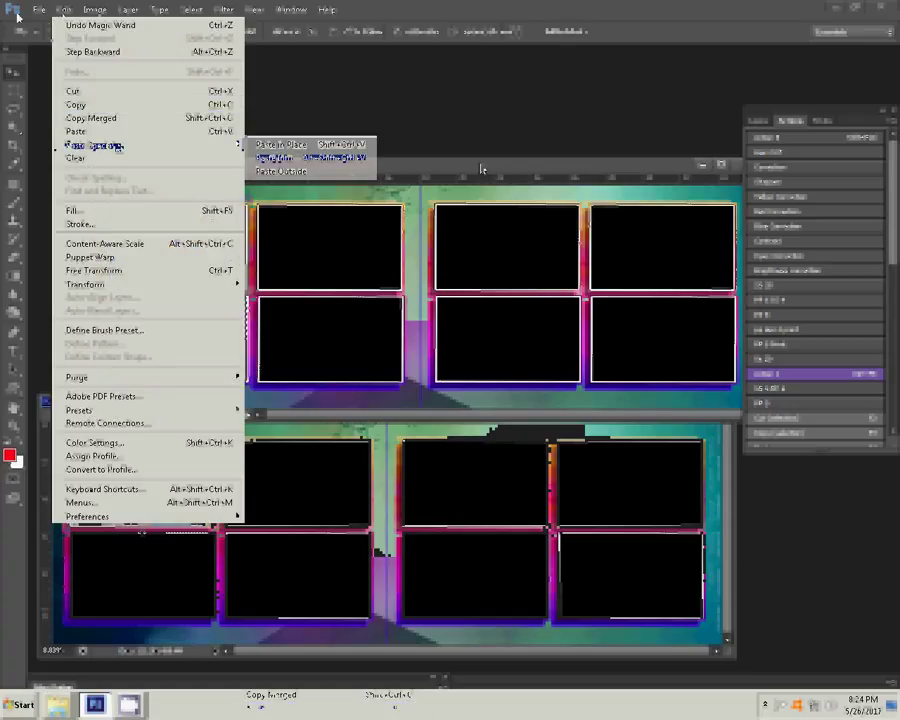
key("Return")
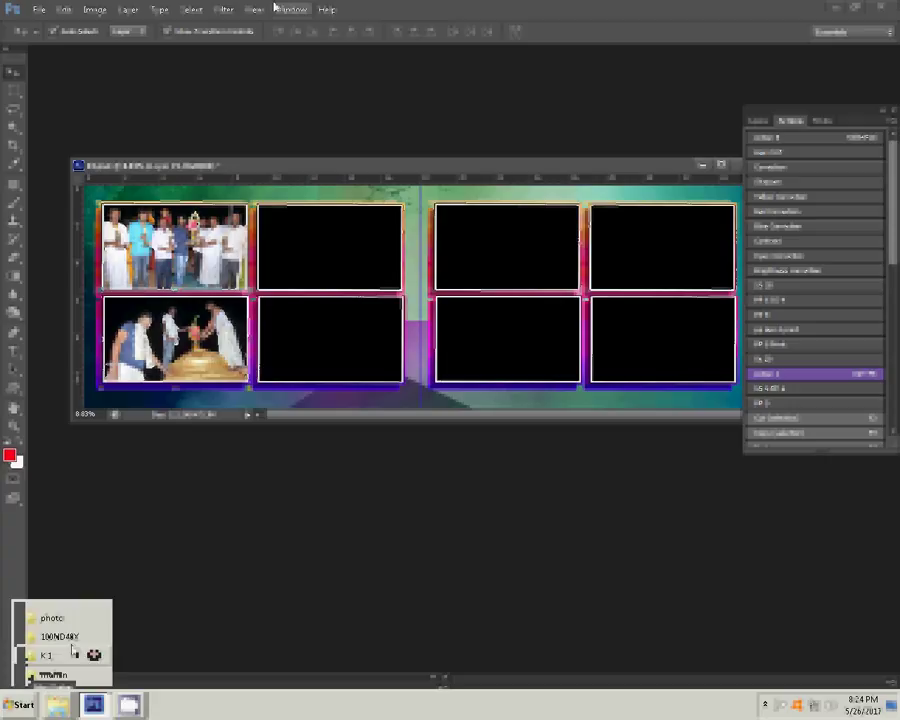
In the mohan folder, select DSC_0065 - Copy, DSC_0065 and DSC_0070 and open them
left_click(68, 640)
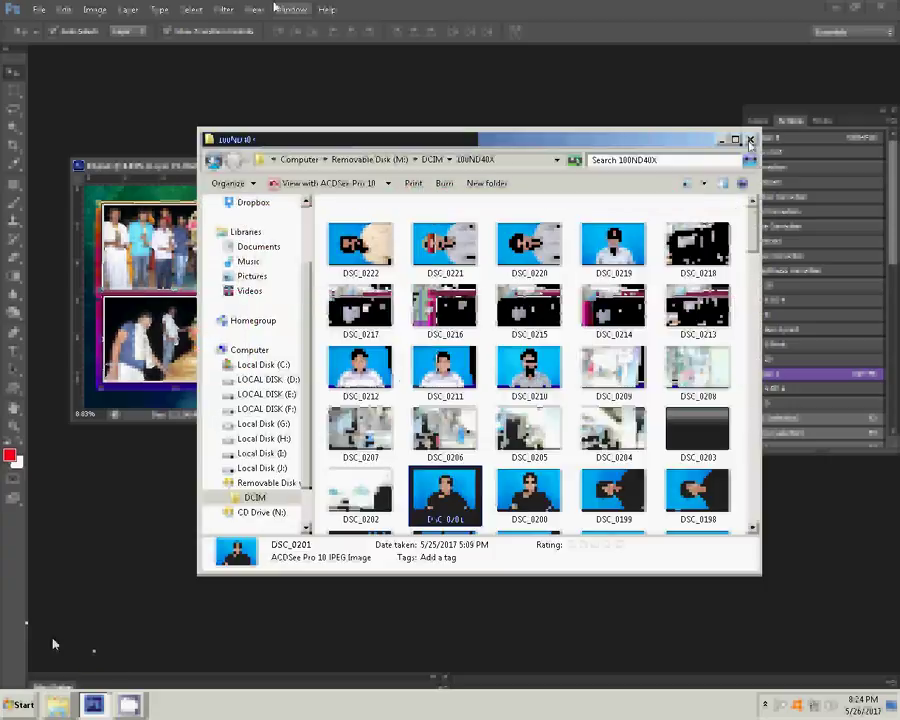
left_click(750, 140)
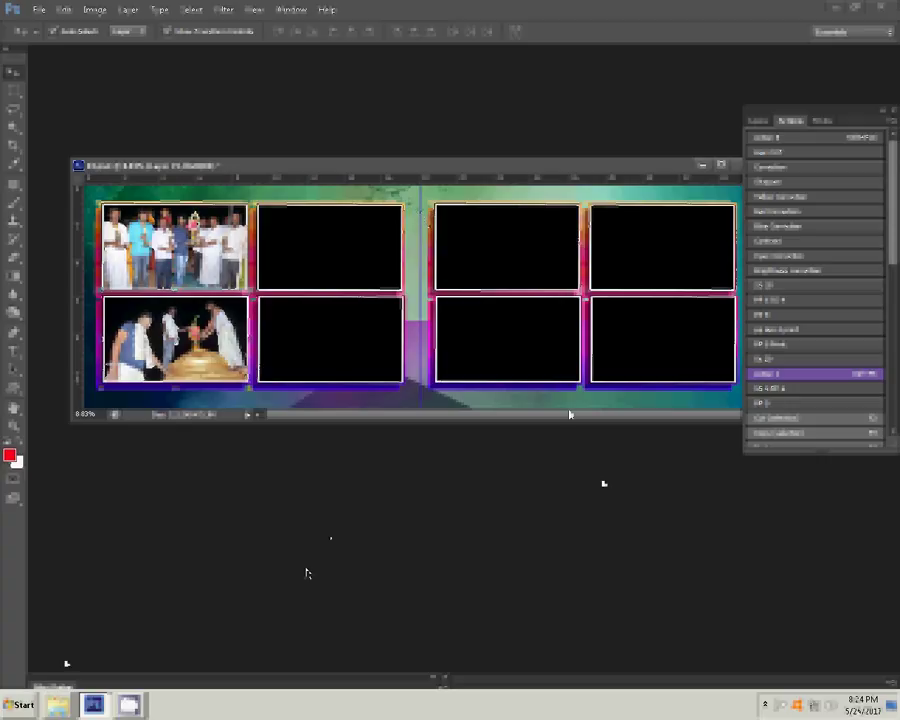
mouse_move(57, 705)
left_click(30, 676)
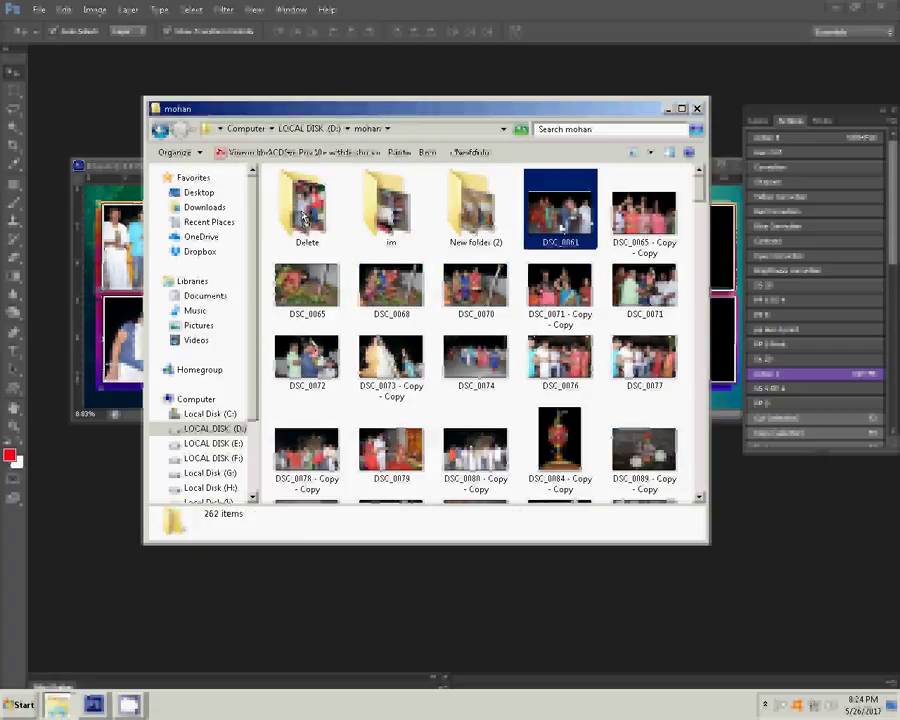
left_click(645, 213, "ctrl")
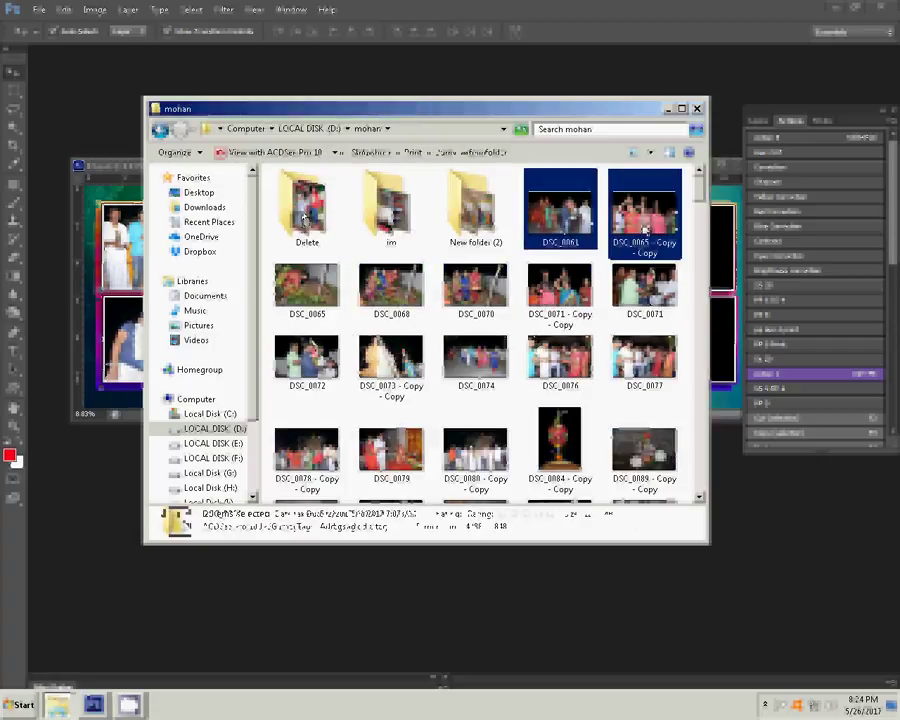
left_click(305, 298, "ctrl")
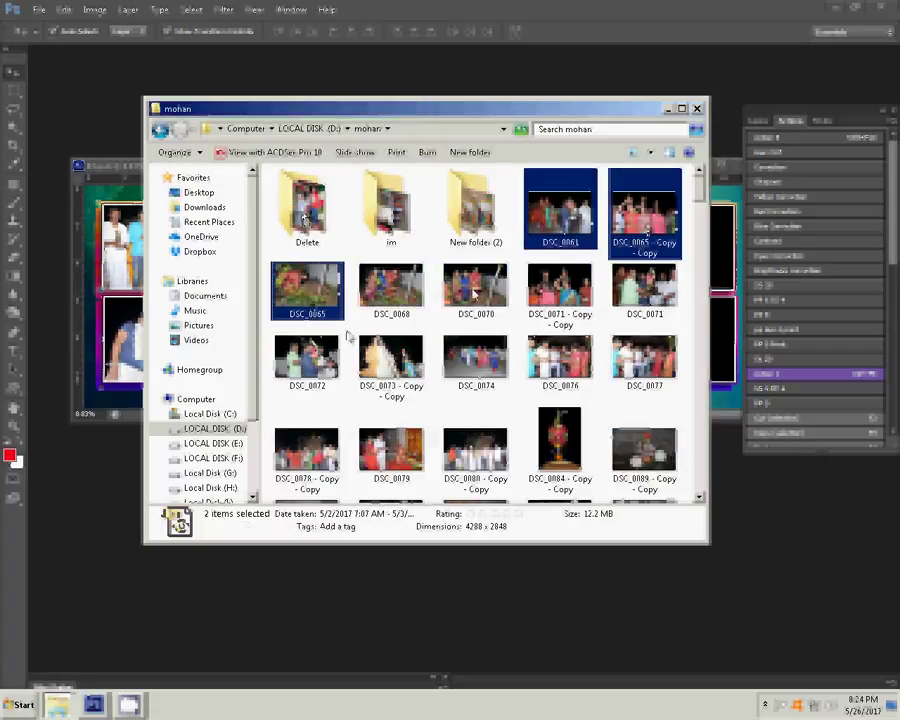
left_click(474, 290, "ctrl")
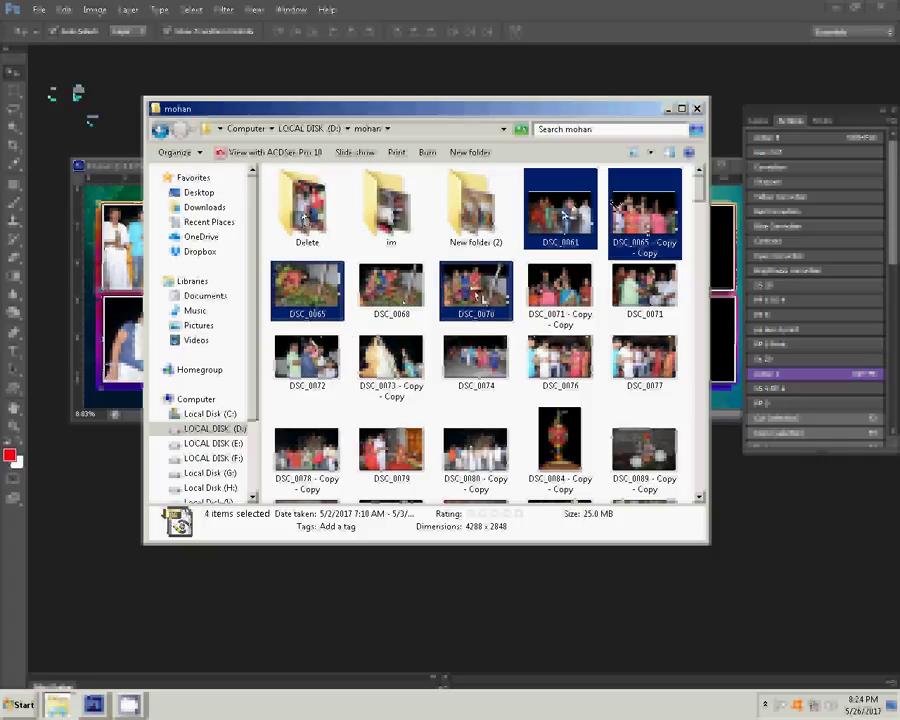
left_click(83, 103)
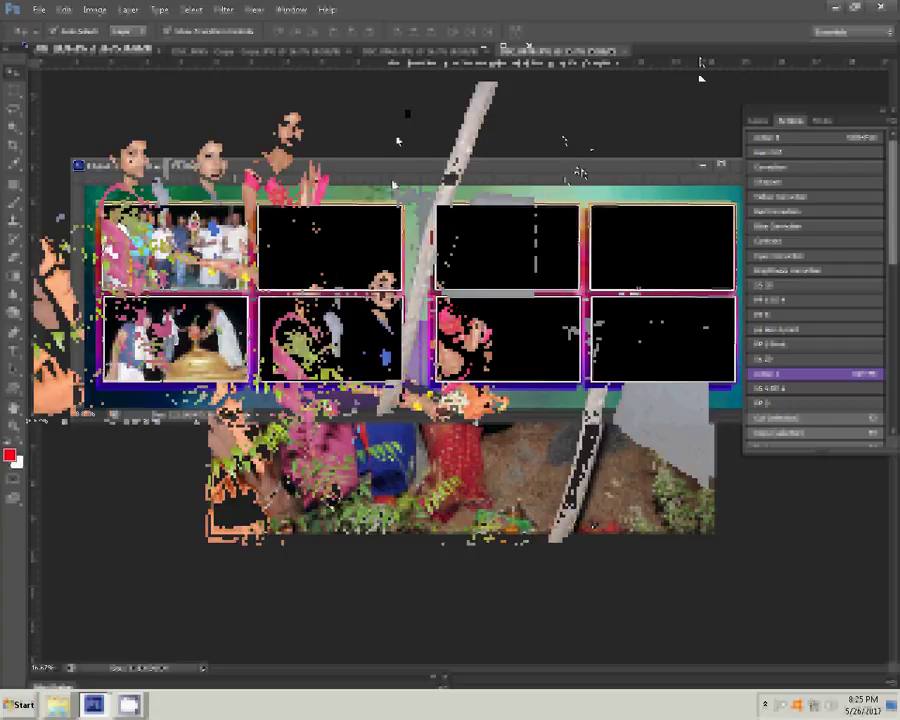
Move the album window up-left and zoom it out beside the new photos
left_click_drag(398, 127, 360, 66)
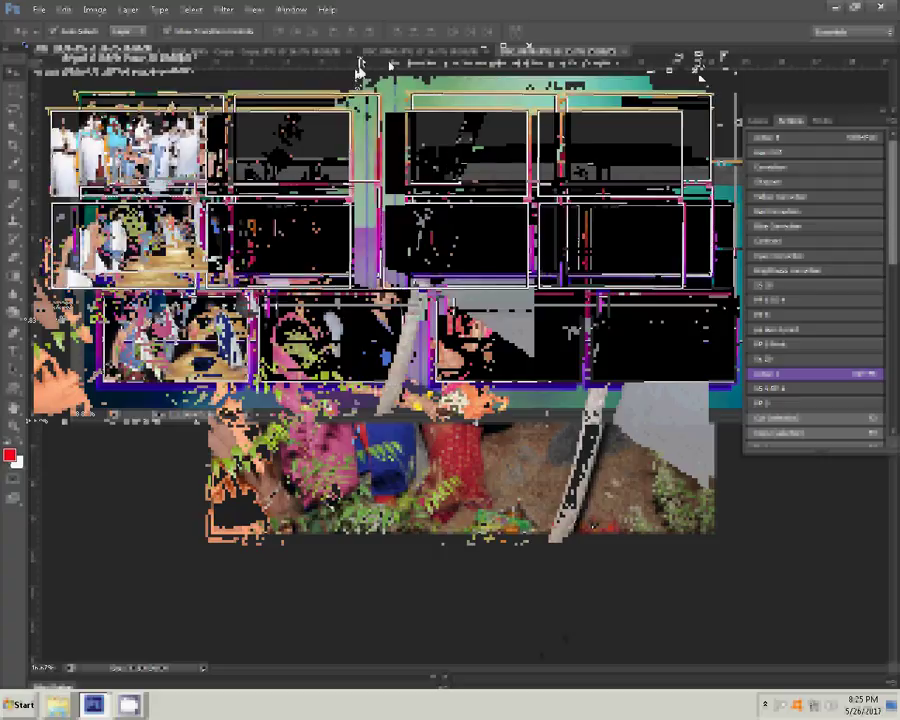
key("ctrl+minus")
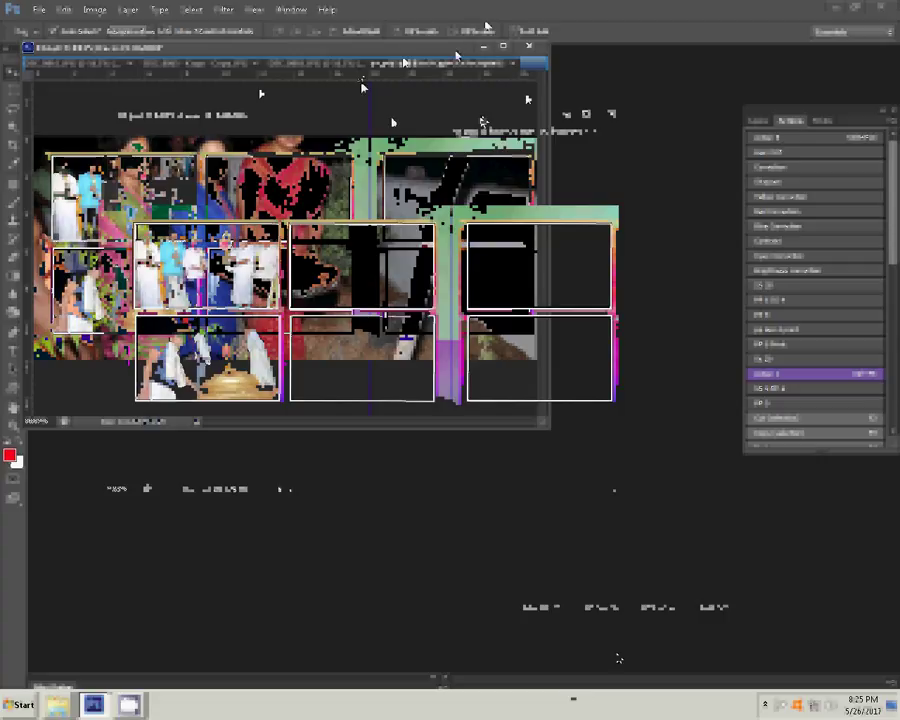
left_click(428, 36)
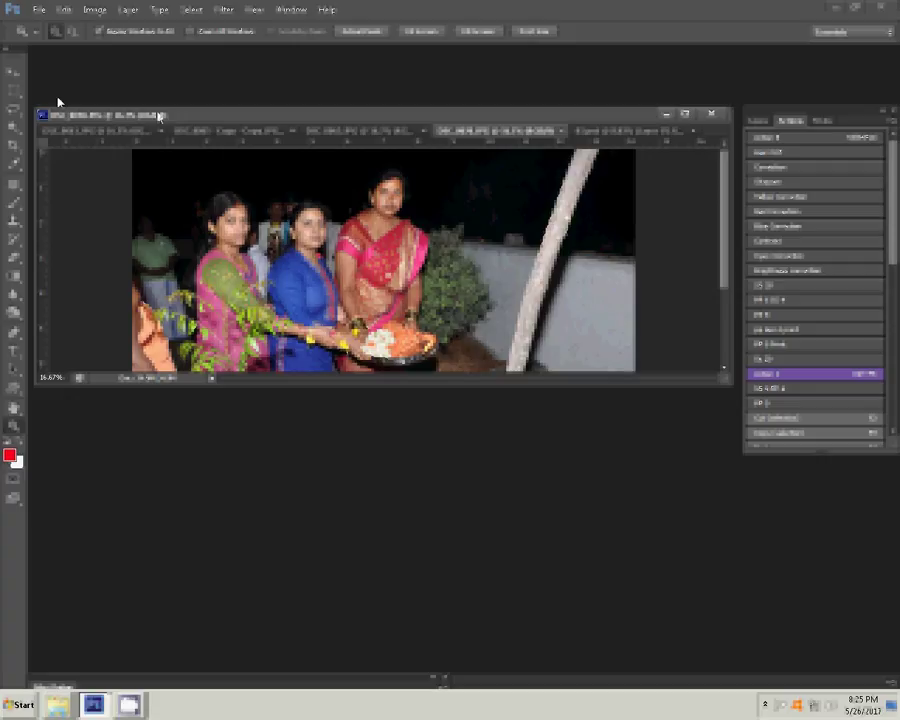
Resize the three-women flower tray photo to 8 inches wide
key("ctrl+alt+i")
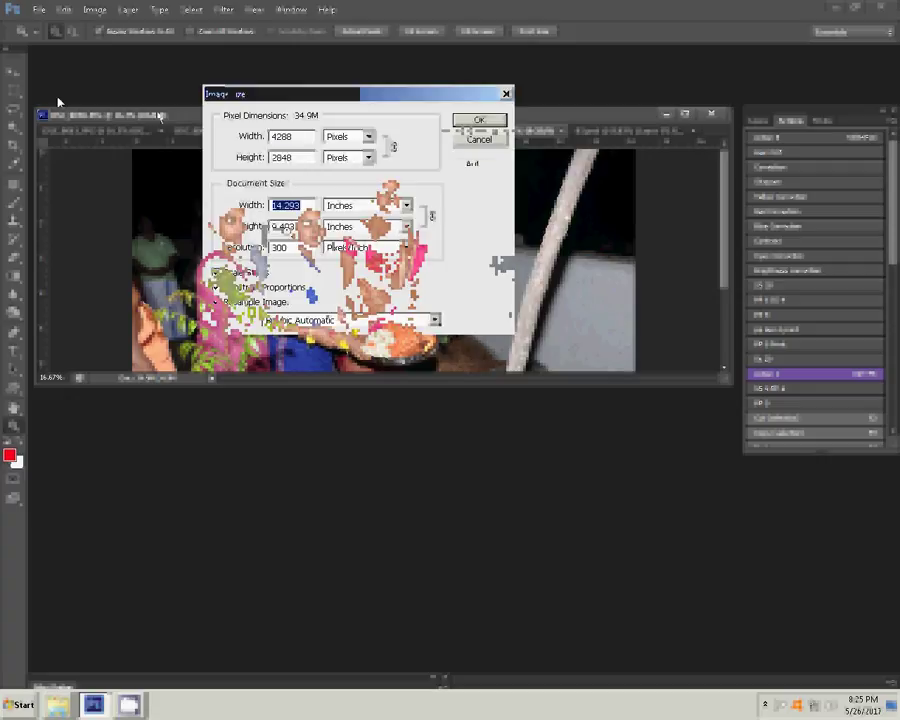
type("8")
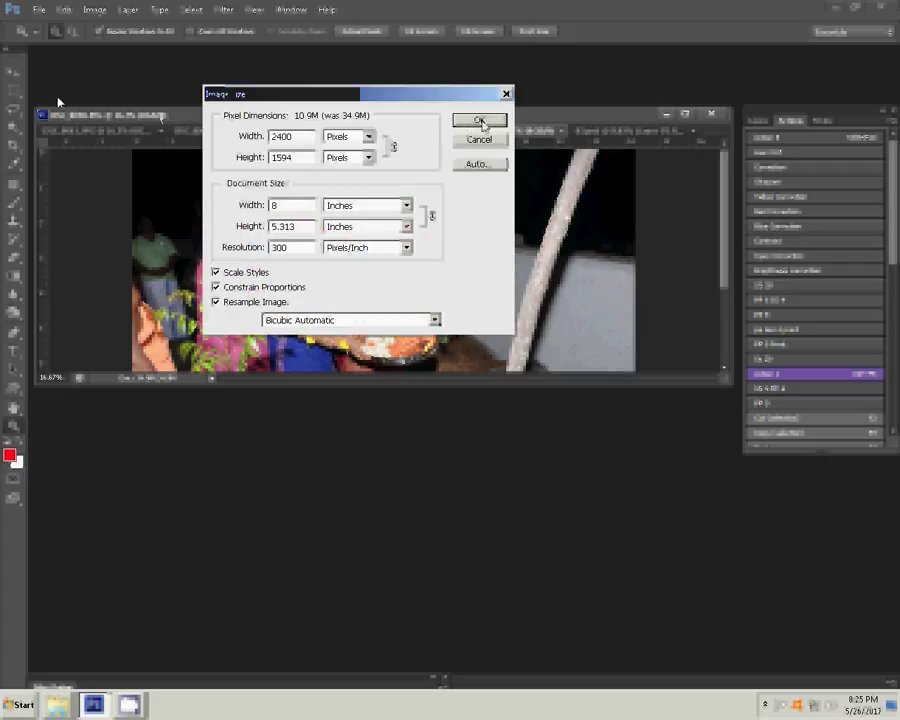
left_click(480, 120)
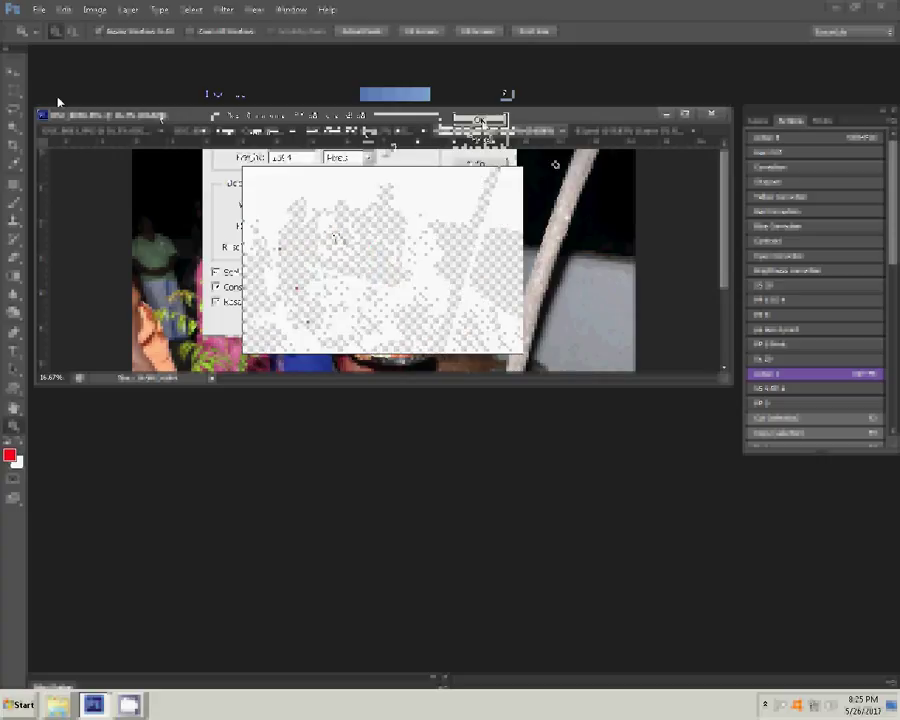
Close the photo without saving and paste it into the right page's lower-left frame
left_click(563, 130)
left_click(463, 268)
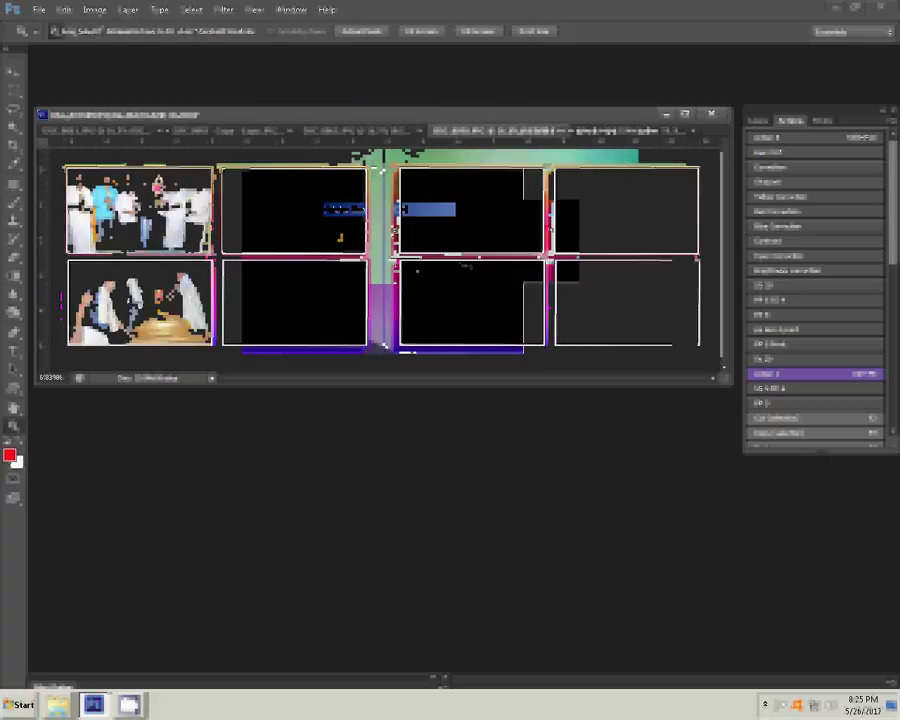
left_click(478, 322)
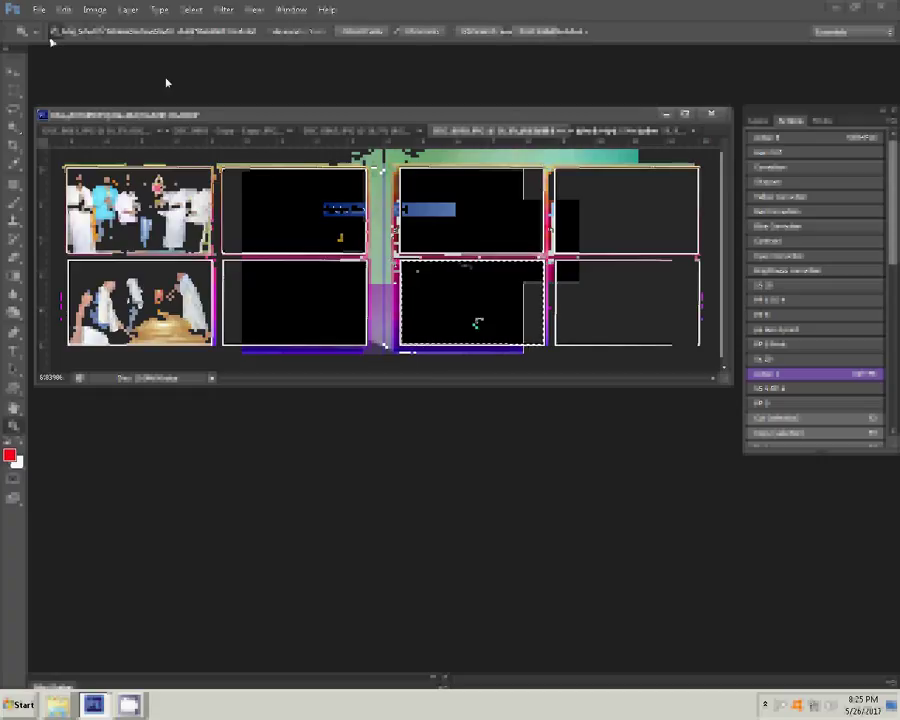
left_click(63, 9)
mouse_move(92, 145)
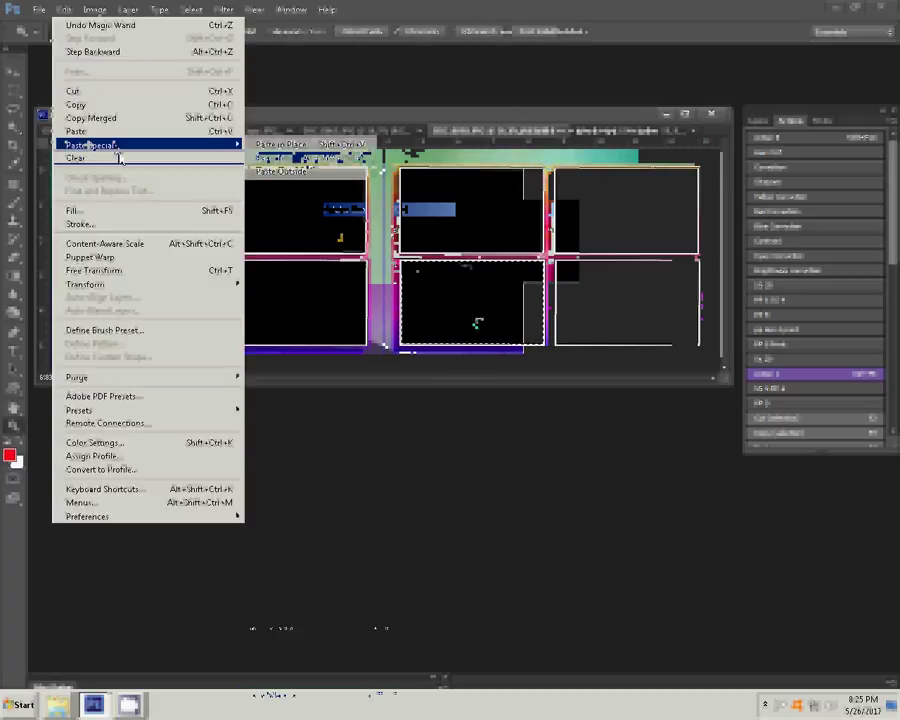
left_click(275, 158)
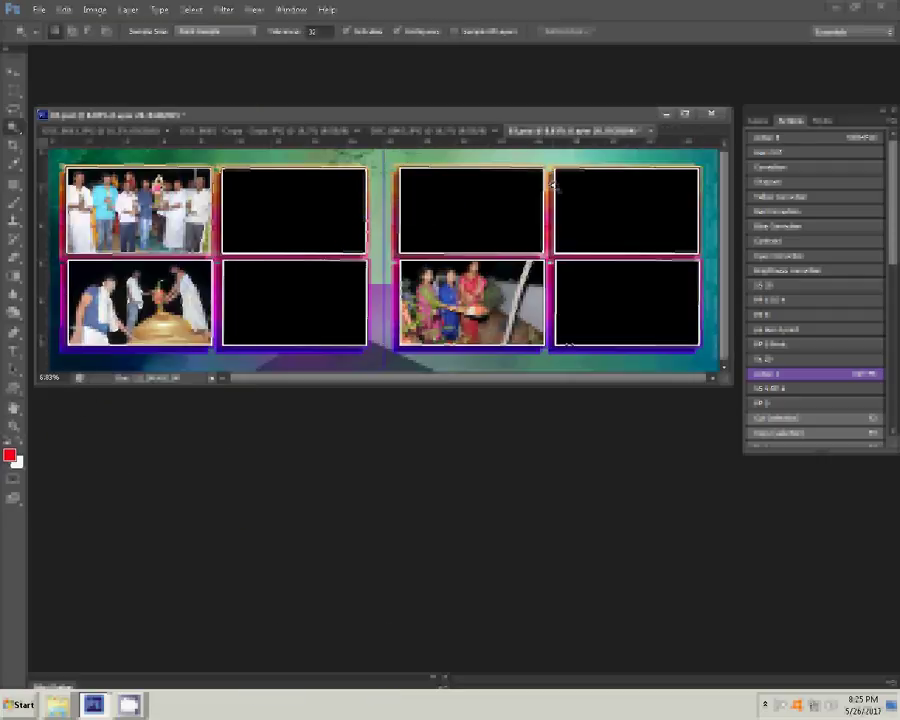
Switch to the Move tool and apply free transform to the pasted photo
key("v")
key("ctrl+t")
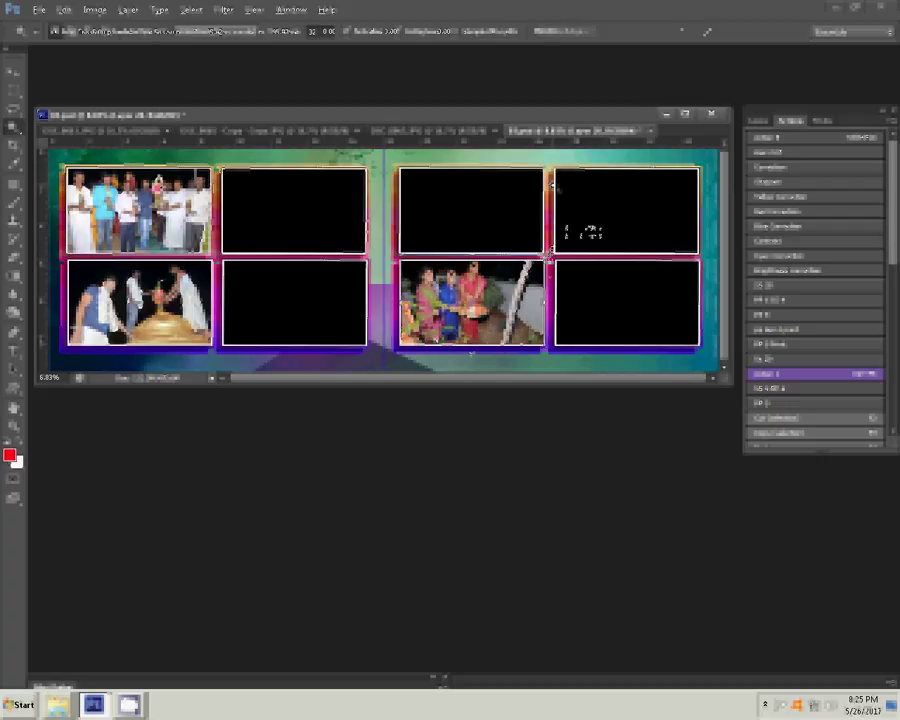
key("ctrl+t")
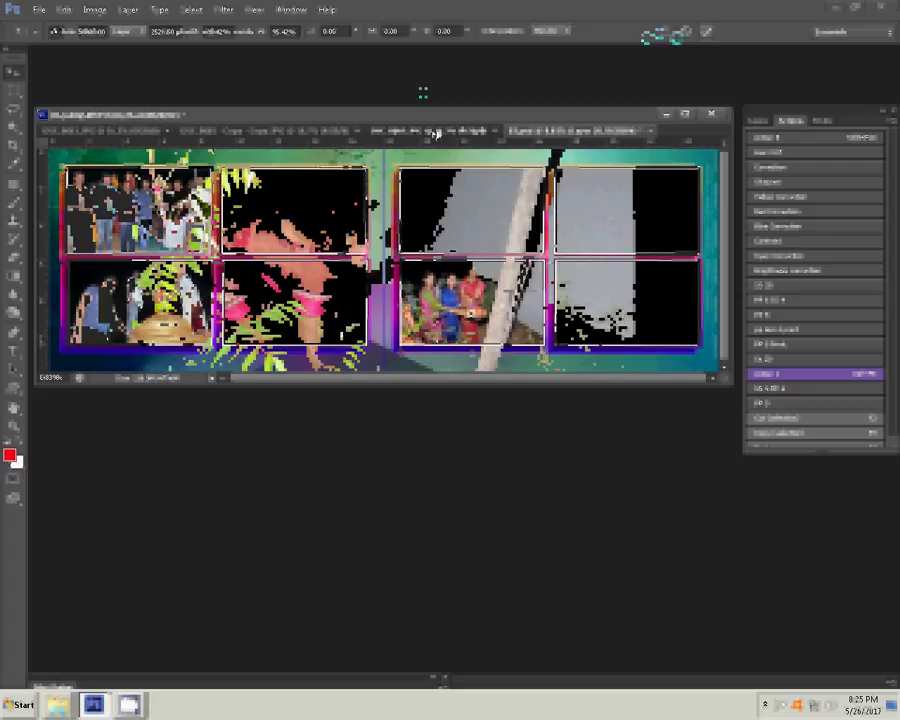
Resize the garden planting photo to 8 inches wide and verify its size
key("ctrl+alt+i")
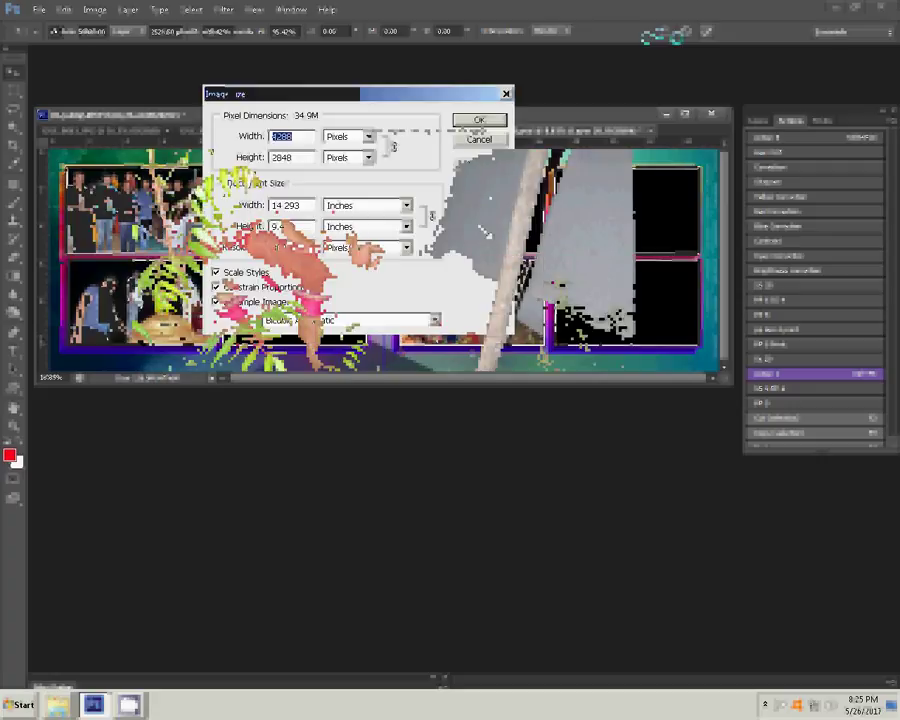
key("Tab")
key("Tab")
type("8")
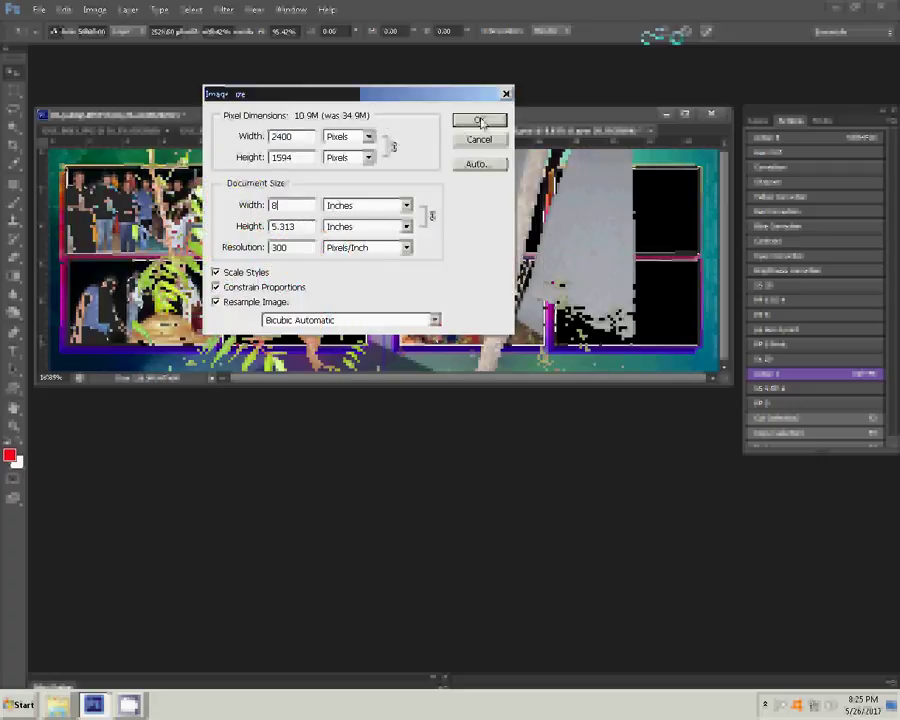
left_click(480, 121)
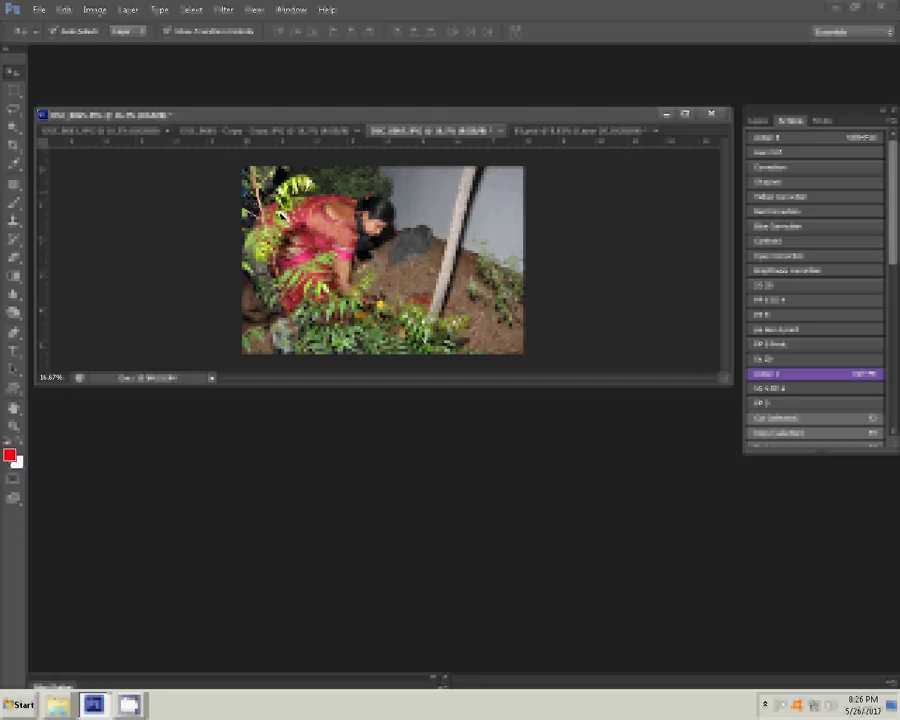
key("ctrl+alt+i")
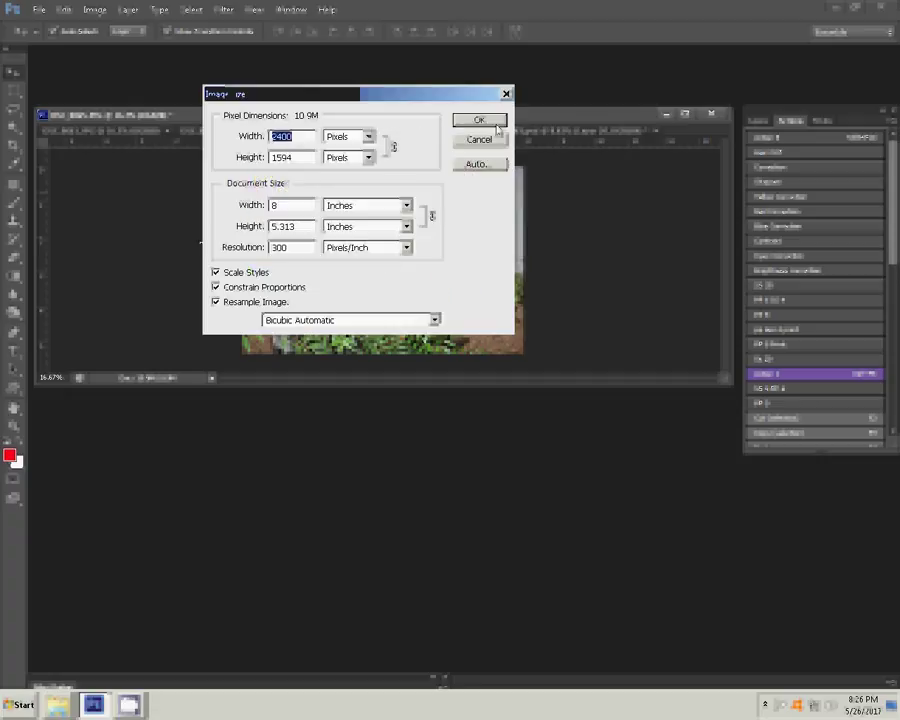
key("Return")
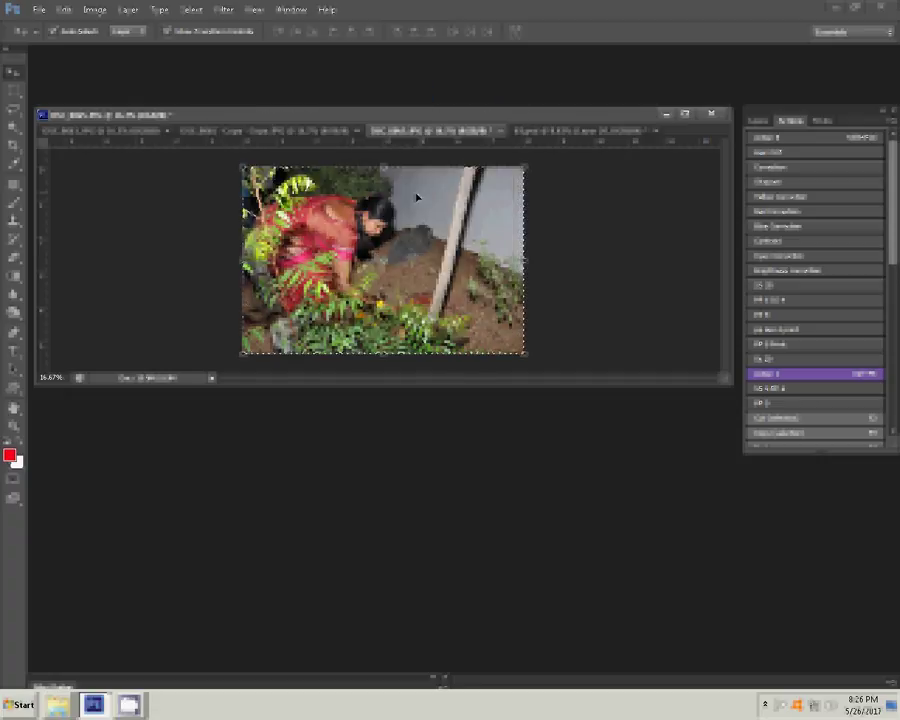
Close the garden photo without saving and paste it into the right page's top frame
left_click(500, 131)
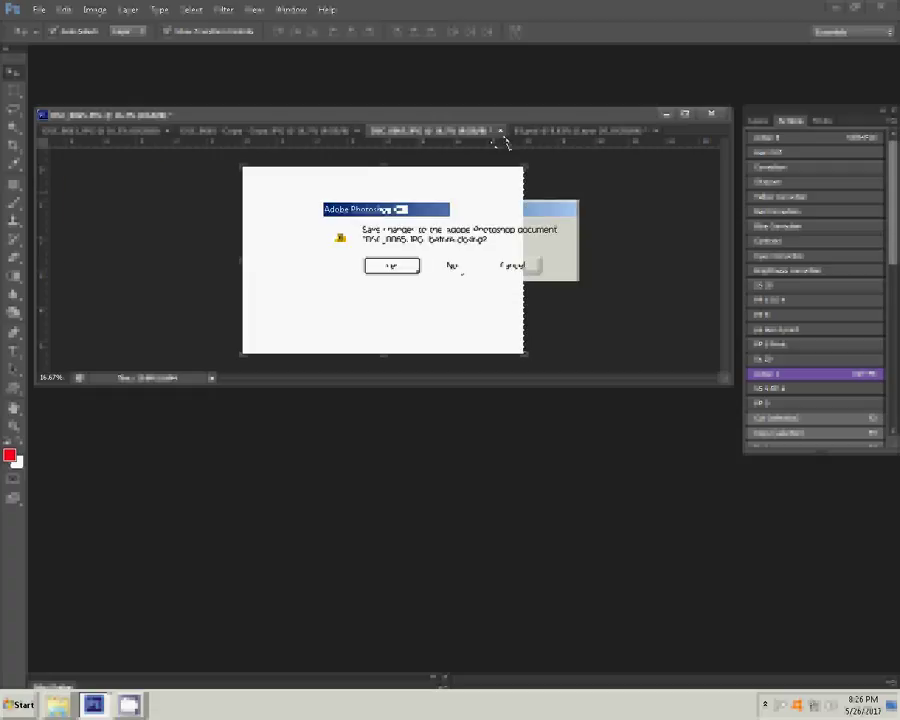
left_click(460, 266)
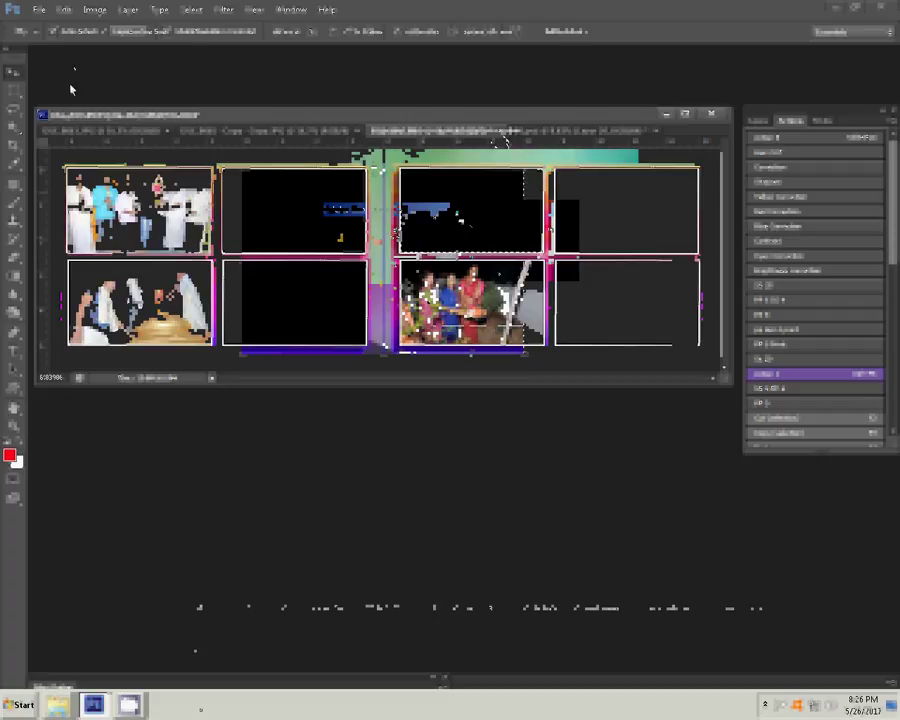
left_click(63, 10)
mouse_move(150, 145)
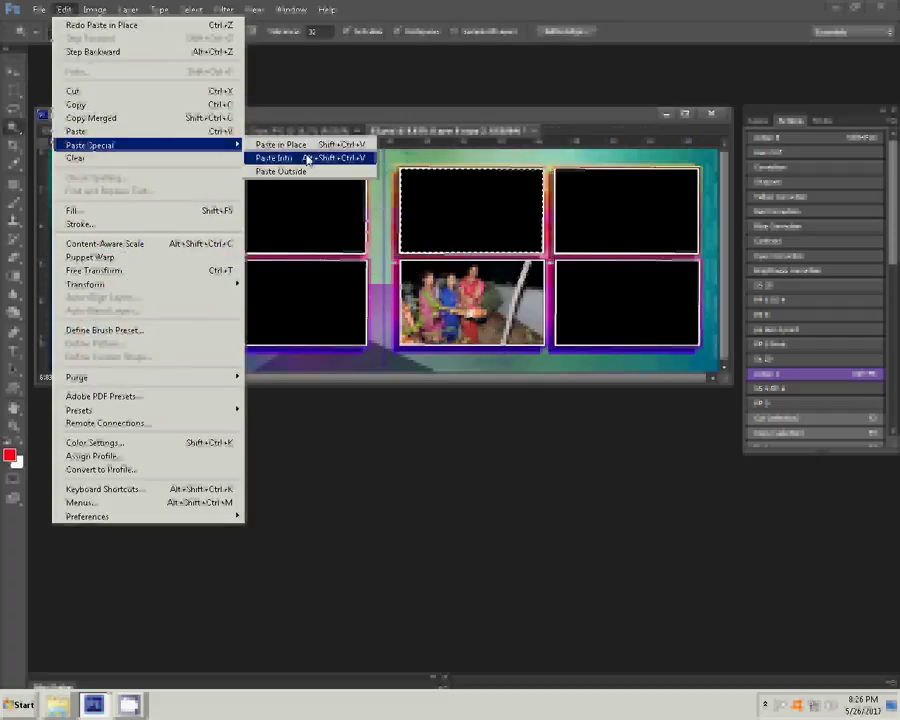
left_click(305, 158)
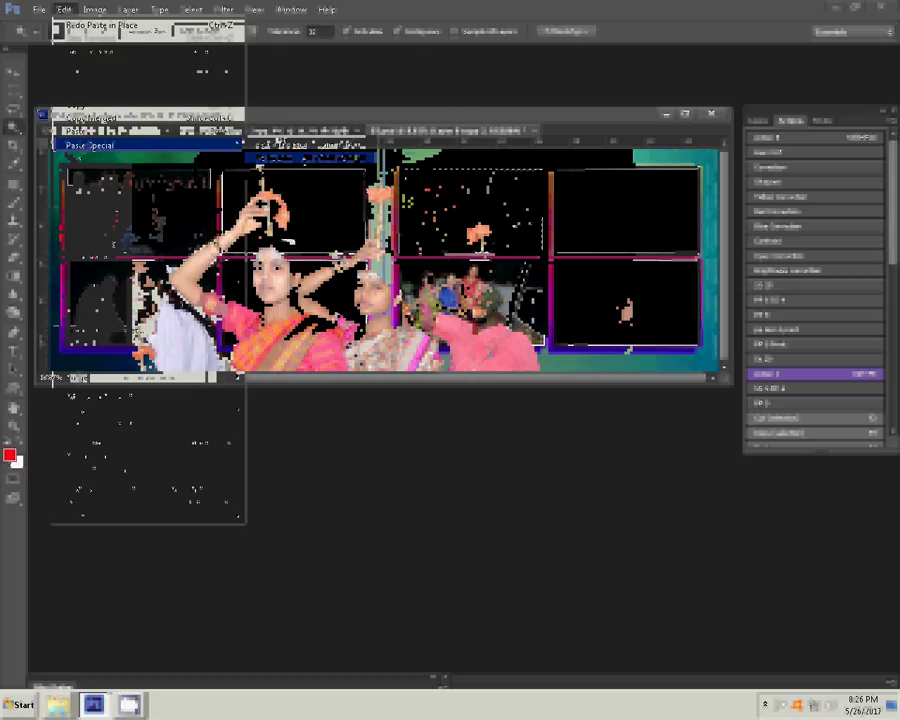
Resize the dancing women photo to 8 inches wide
key("ctrl+alt+i")
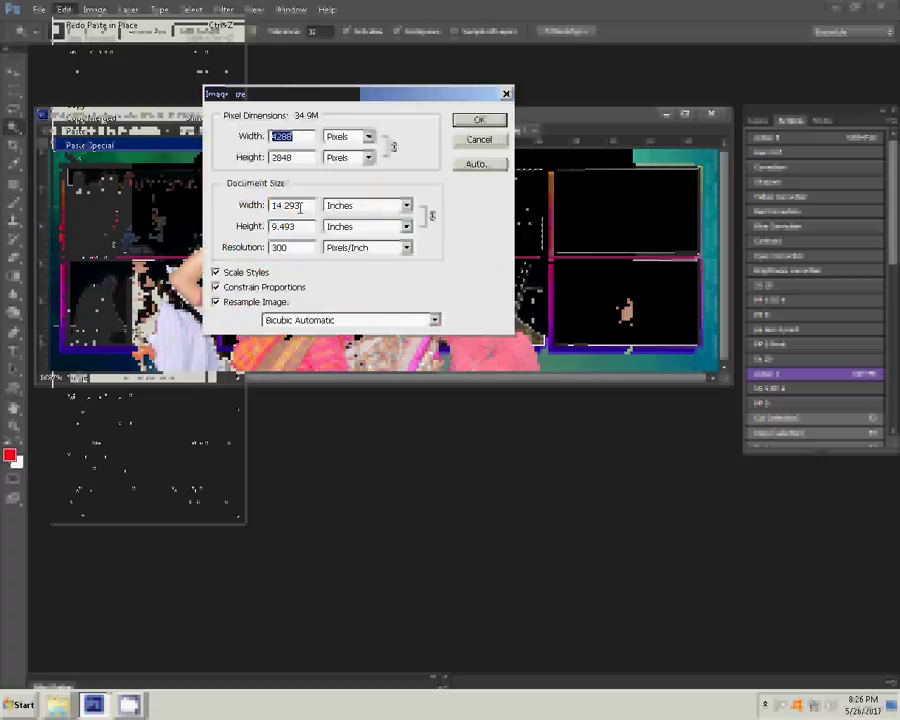
type("8")
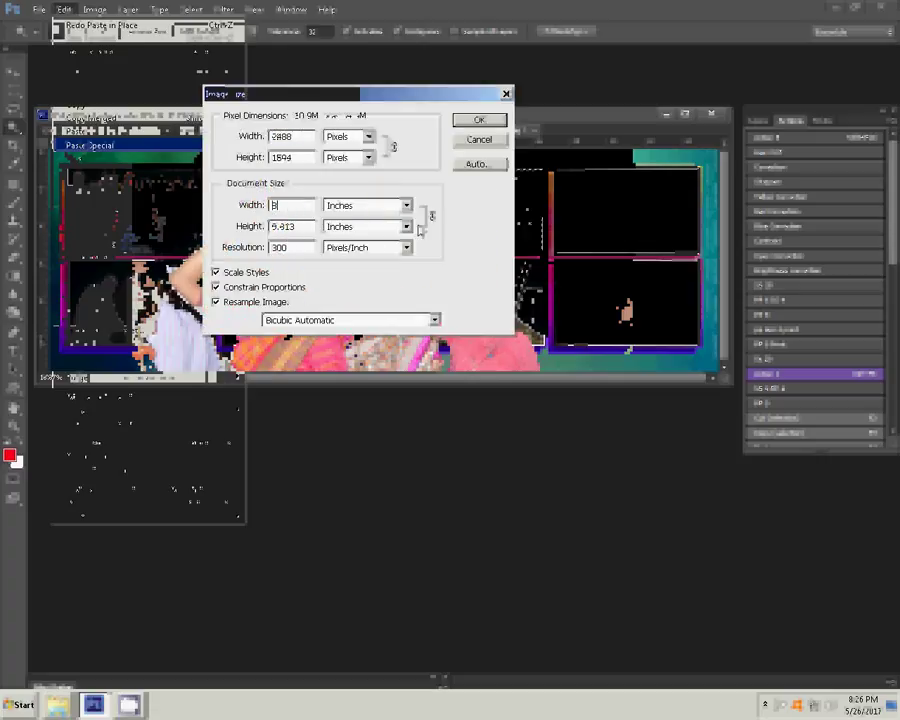
left_click(479, 120)
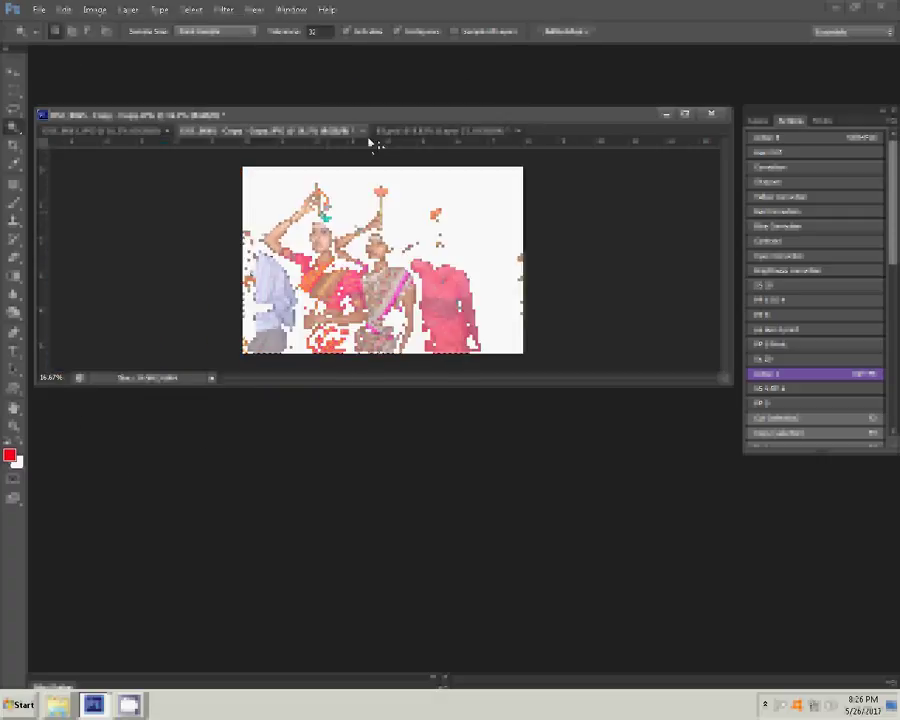
Close the dancing photo and paste it into the left page's lower-right frame
key("Return")
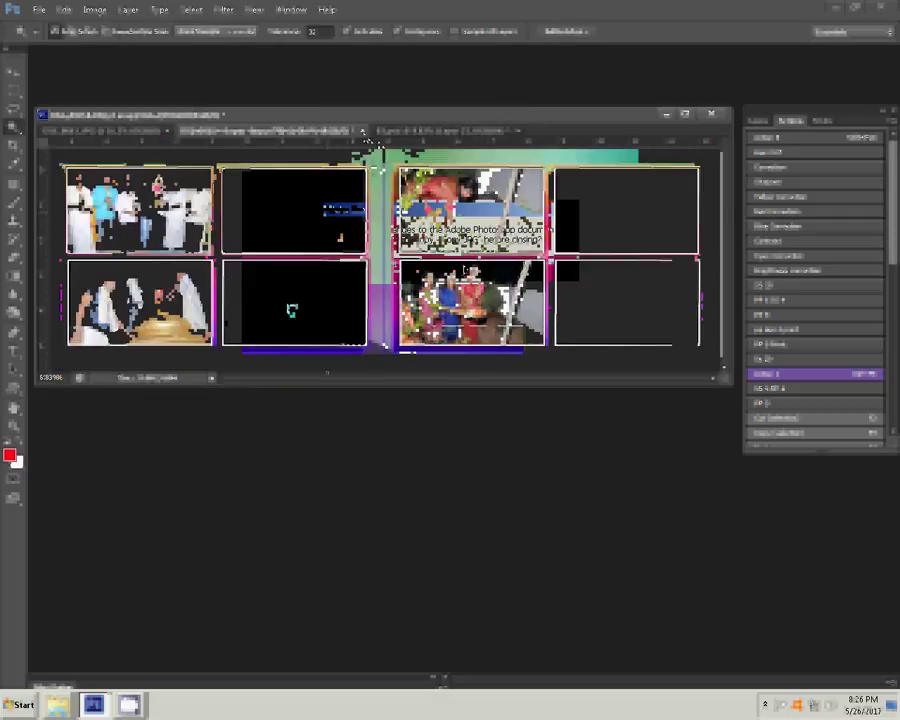
left_click(291, 310)
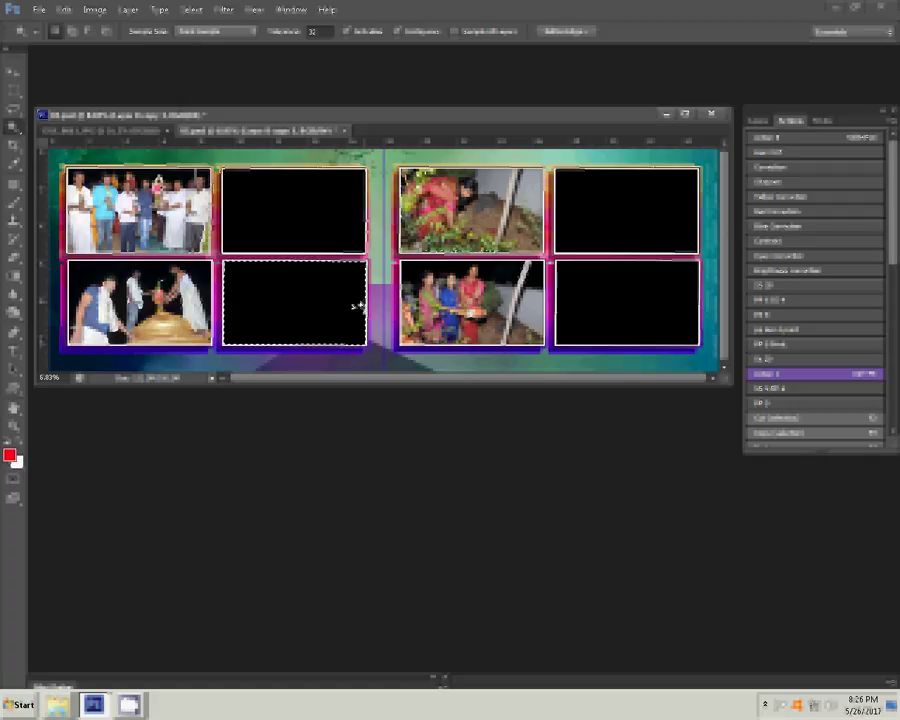
key("ctrl+shift+alt+v")
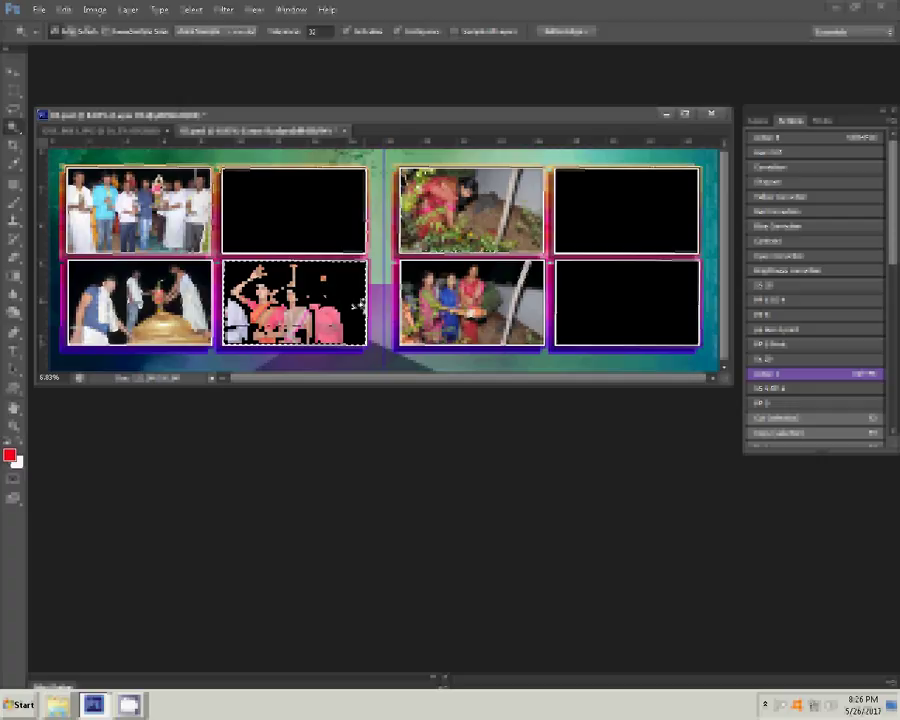
Resize the crowd photo of guests to 8 inches wide
key("ctrl+v")
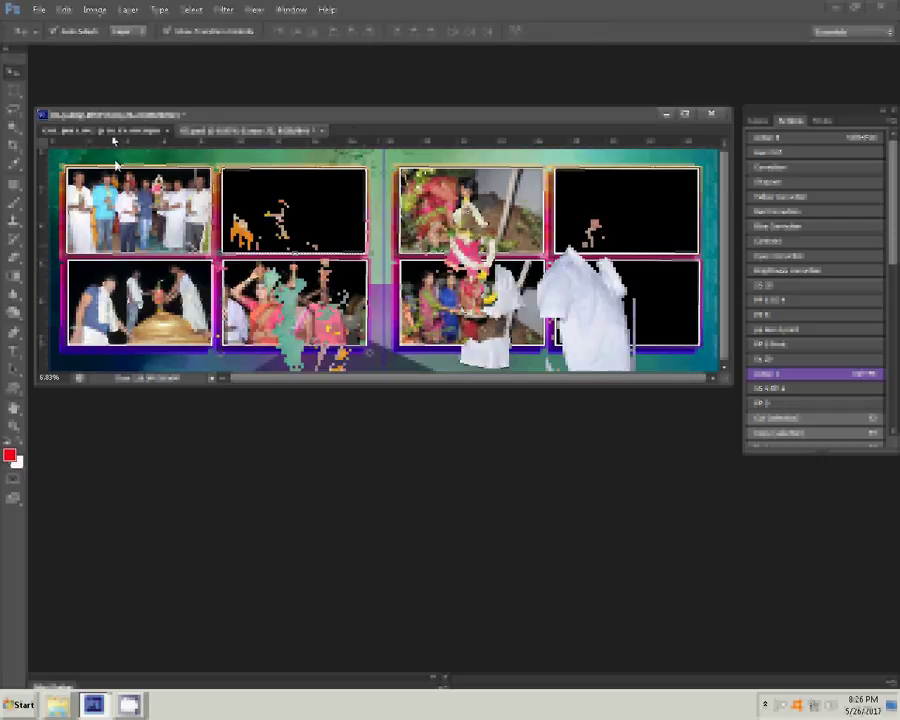
key("ctrl+alt+i")
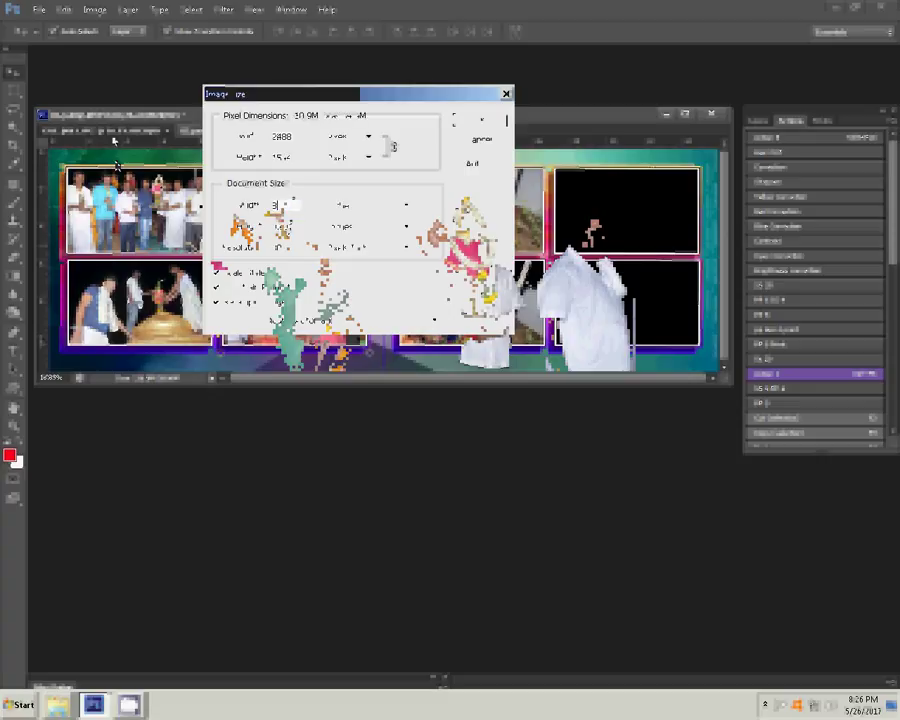
type("8")
left_click(480, 120)
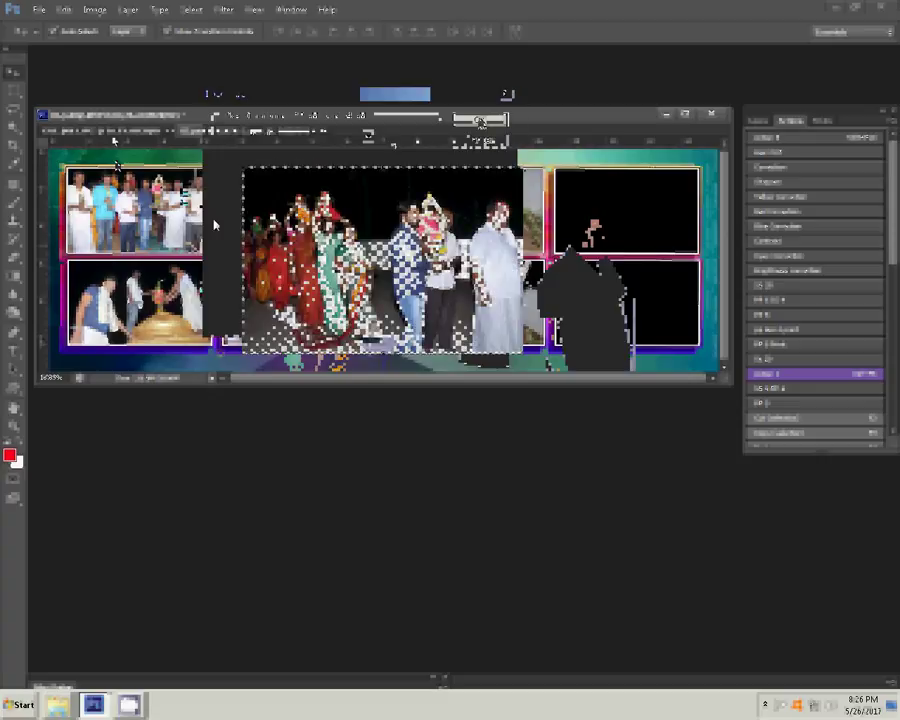
Close the crowd photo without saving and paste it into the left page's upper-right frame
left_click(150, 131)
left_click(172, 130)
left_click(452, 266)
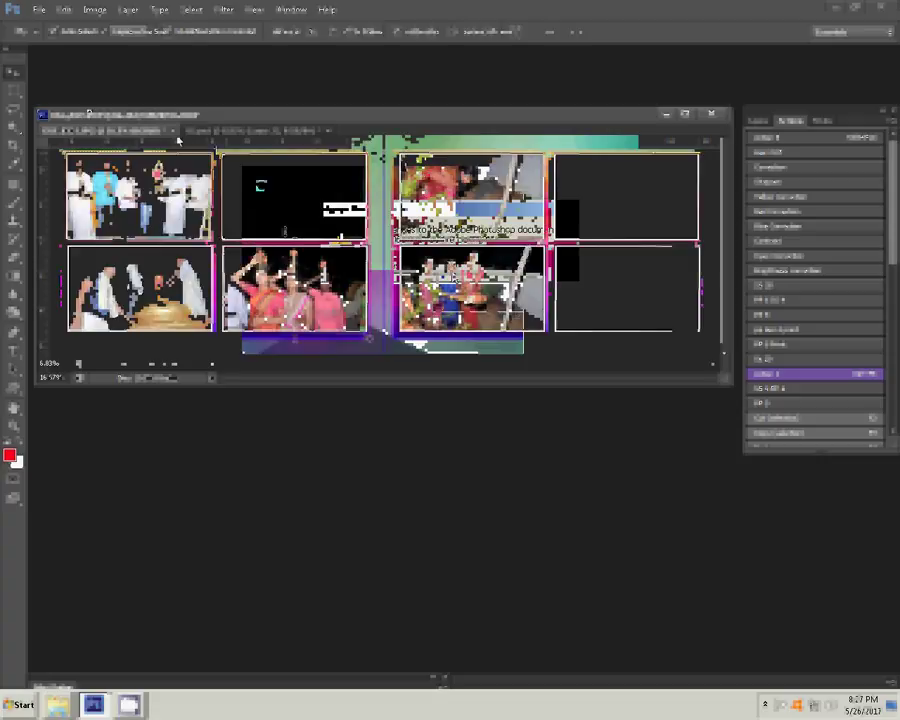
left_click(63, 10)
mouse_move(92, 145)
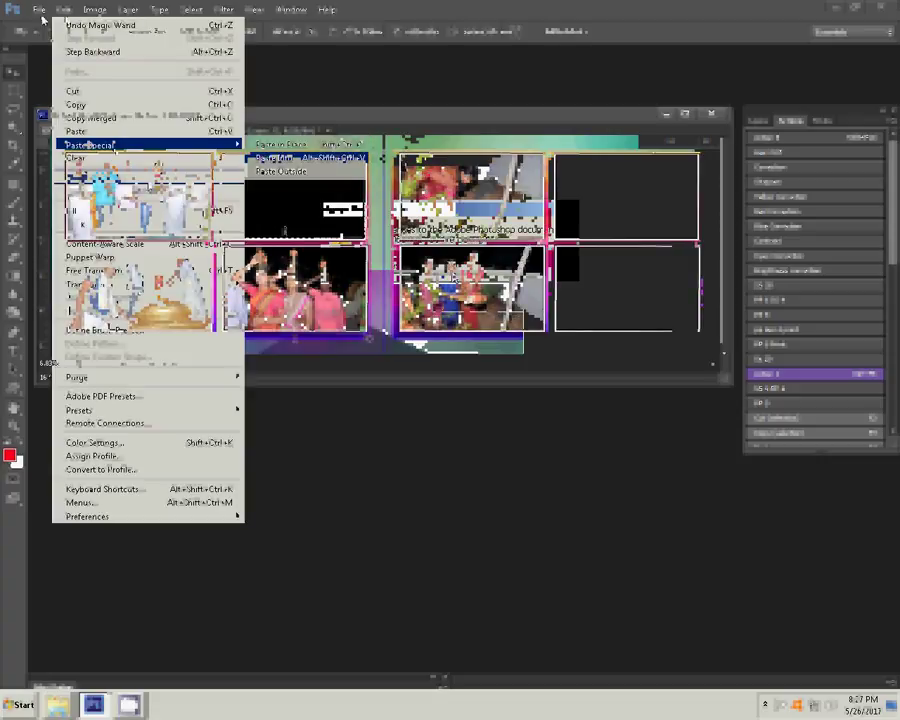
key("Escape")
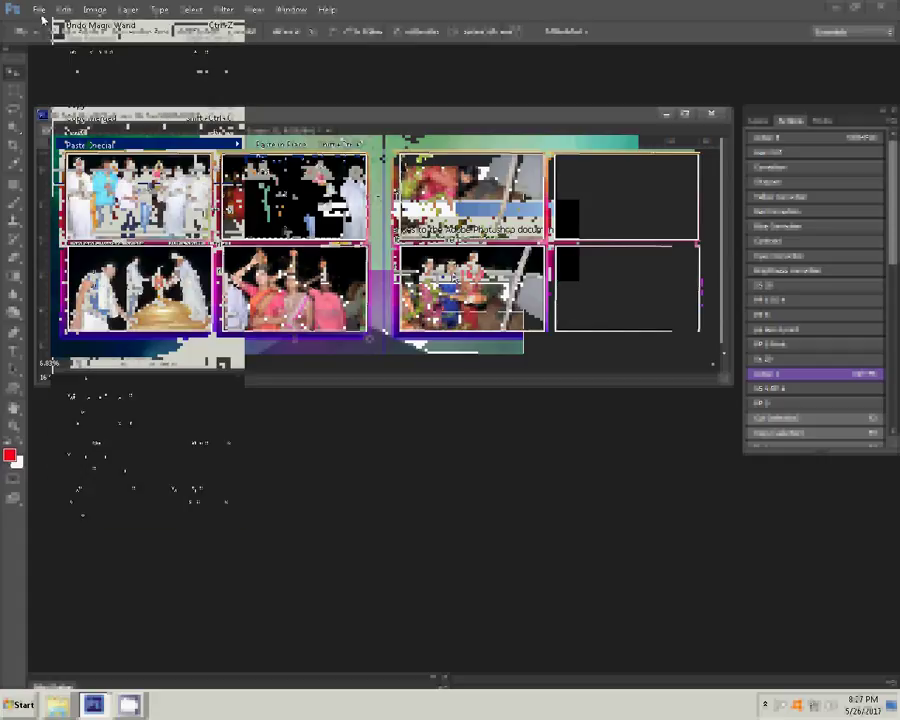
key("v")
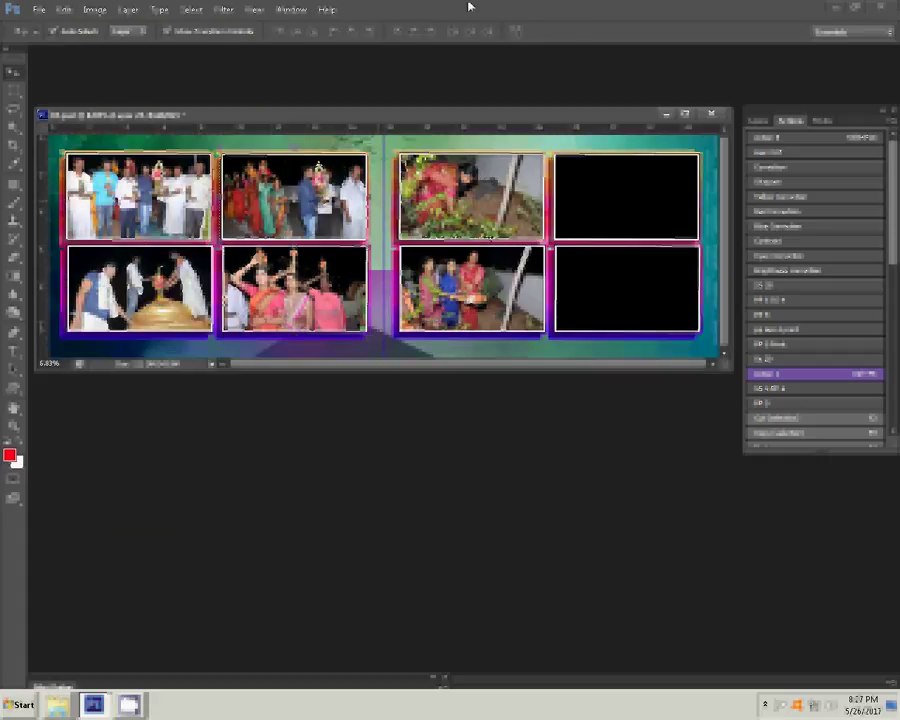
key("ctrl+v")
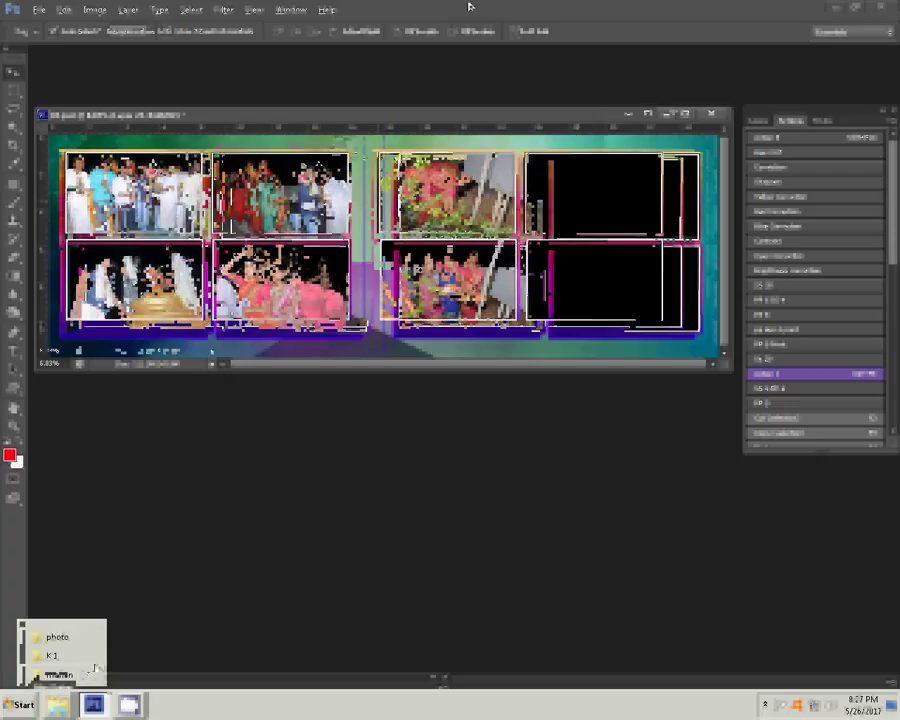
Select DSC_0071 - Copy - Copy in the mohan folder and open it in Photoshop
left_click(95, 670)
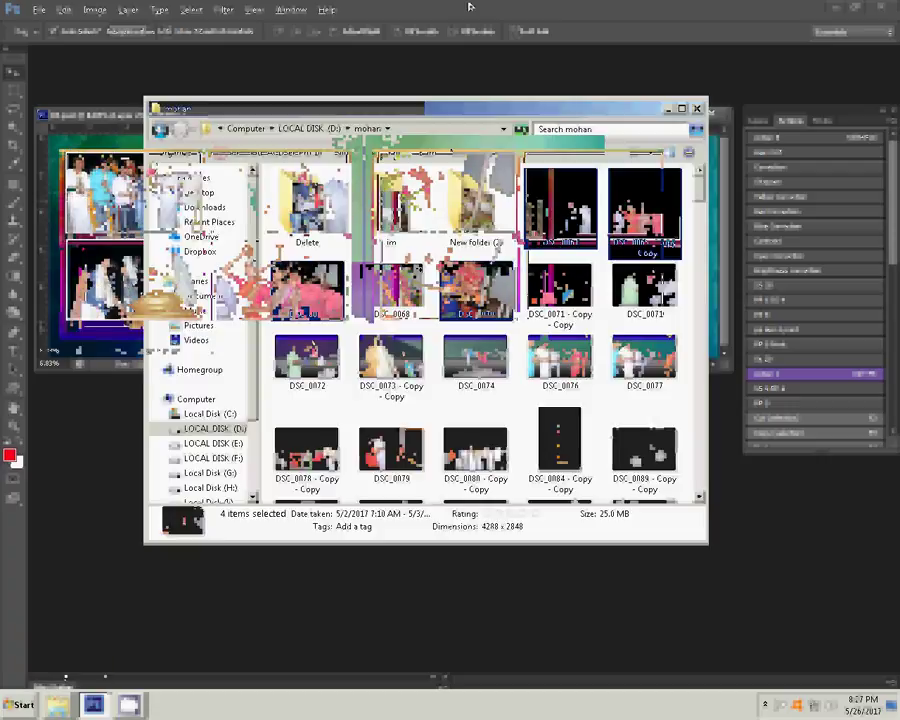
left_click(562, 205, "ctrl")
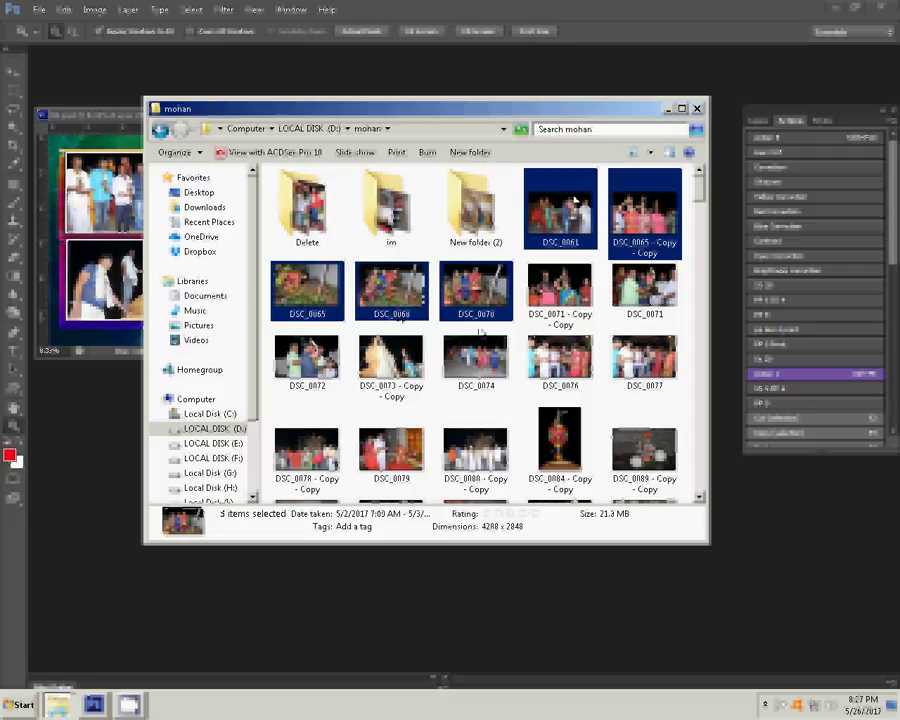
left_click(306, 210, "ctrl")
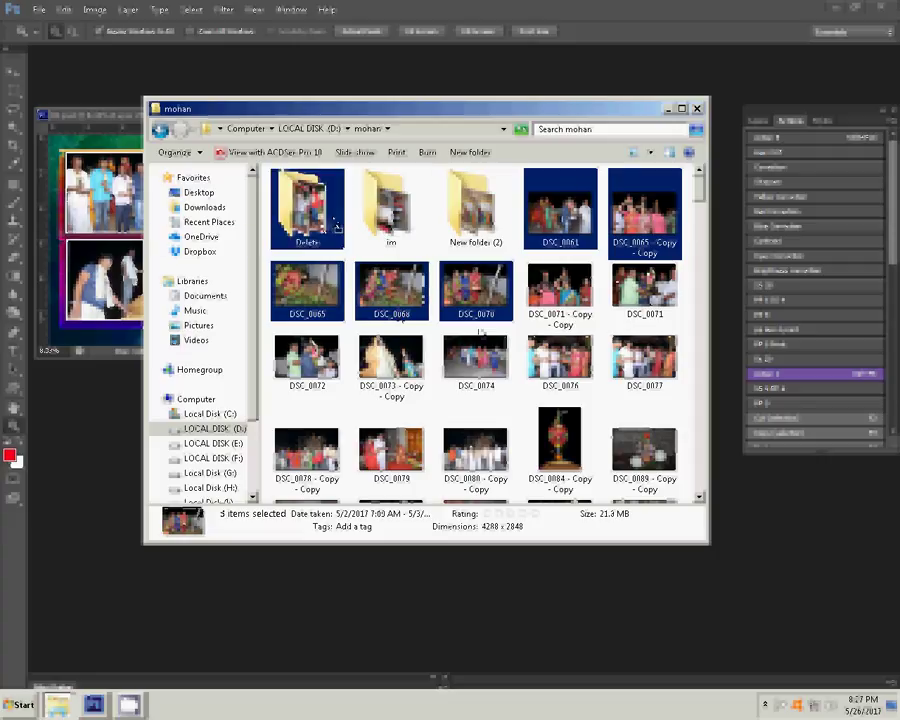
left_click(310, 222)
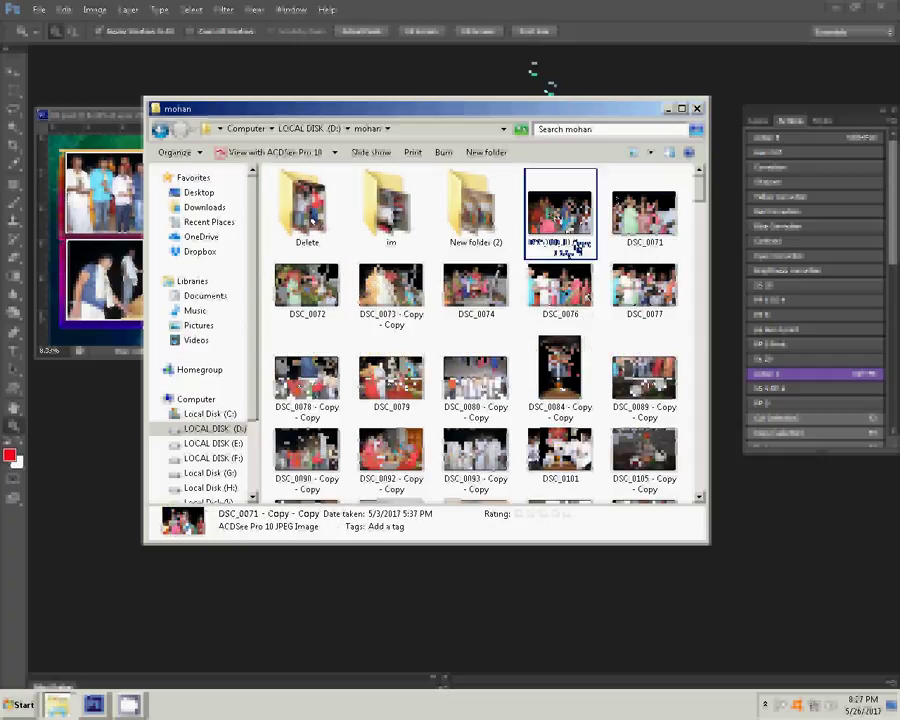
left_click(505, 85)
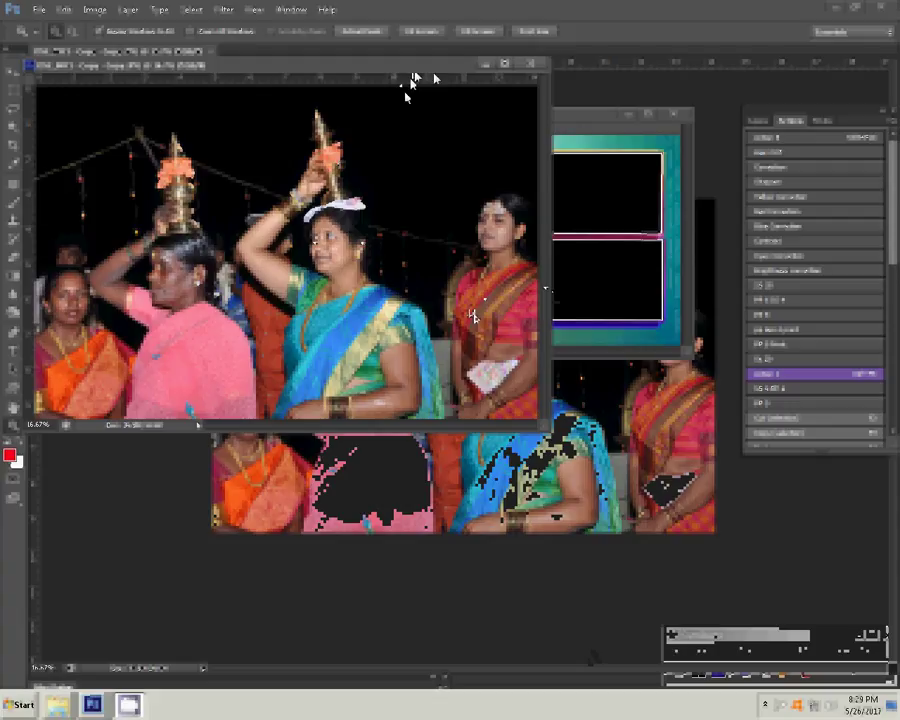
Resize the lamp photo to 8 inches wide in Image Size
key("ctrl+alt+i")
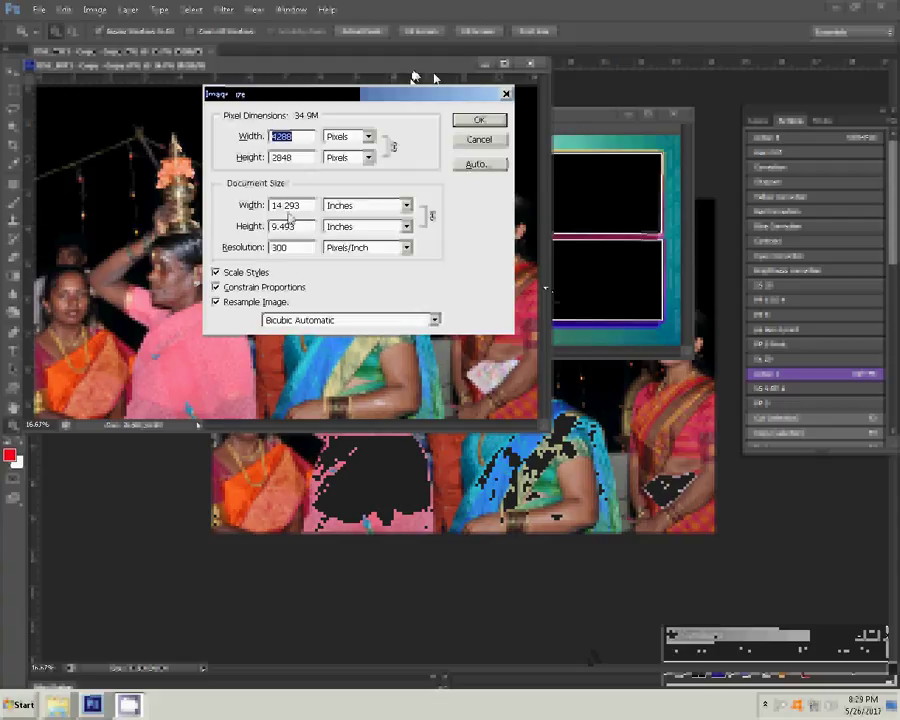
type("10")
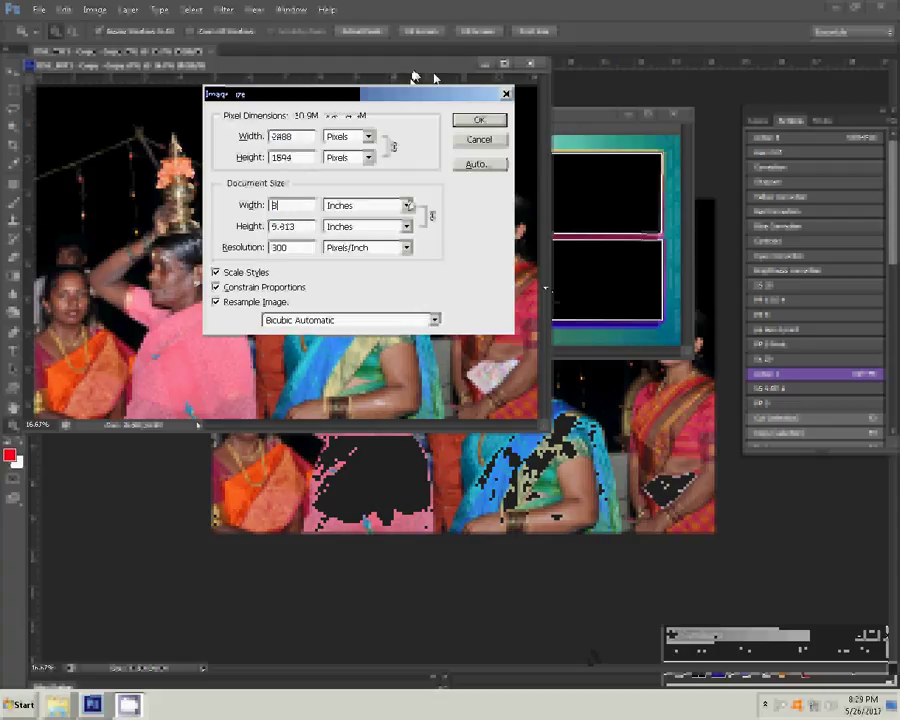
key("BackSpace")
key("BackSpace")
type("8")
left_click(484, 120)
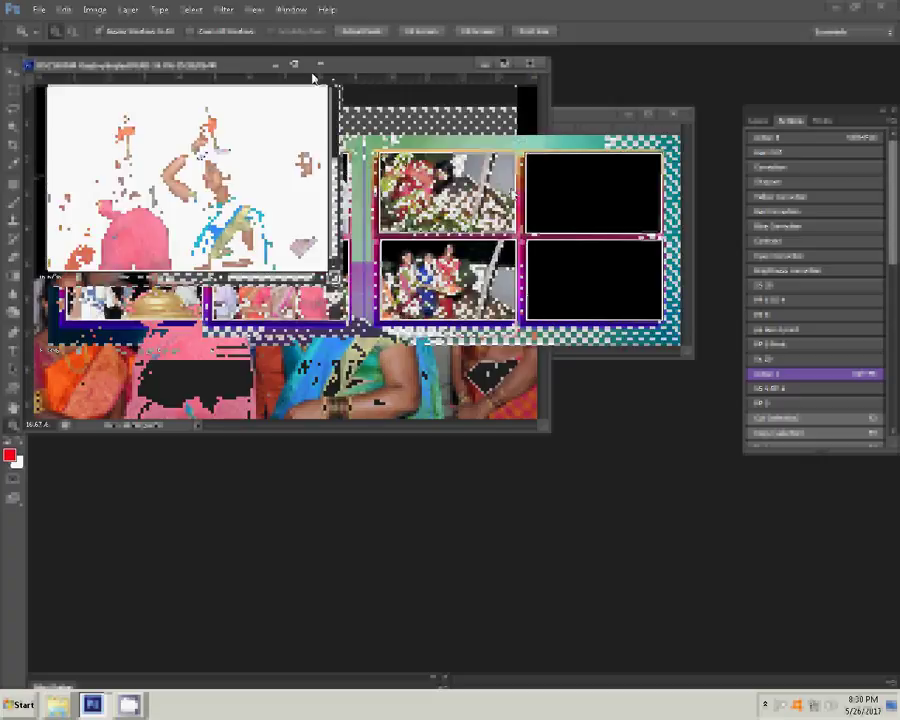
Close the lamp photo without saving and paste it into the bottom-right frame
left_click(314, 72)
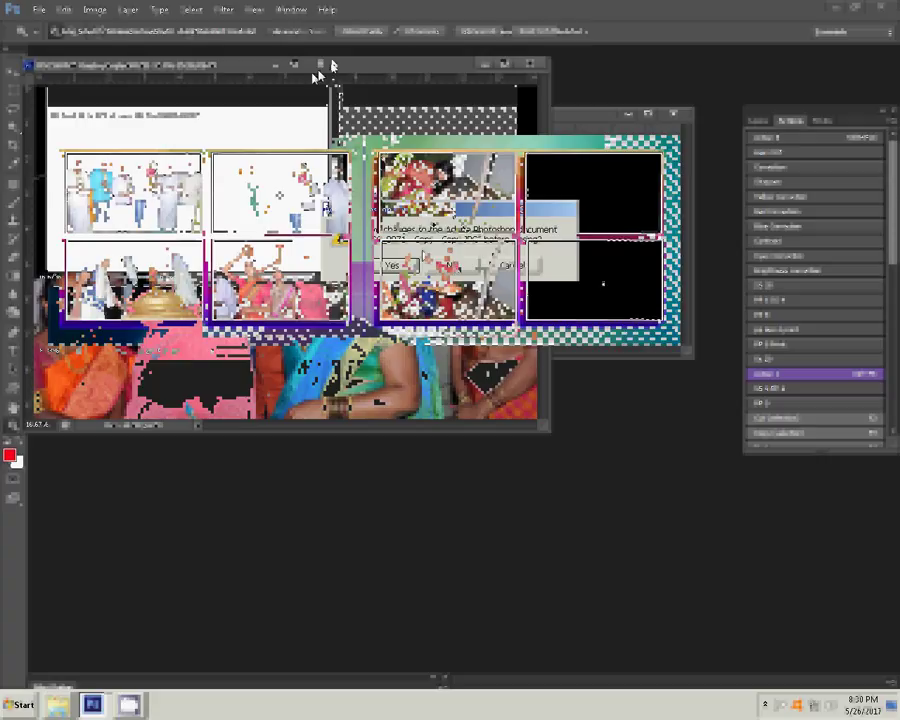
key("n")
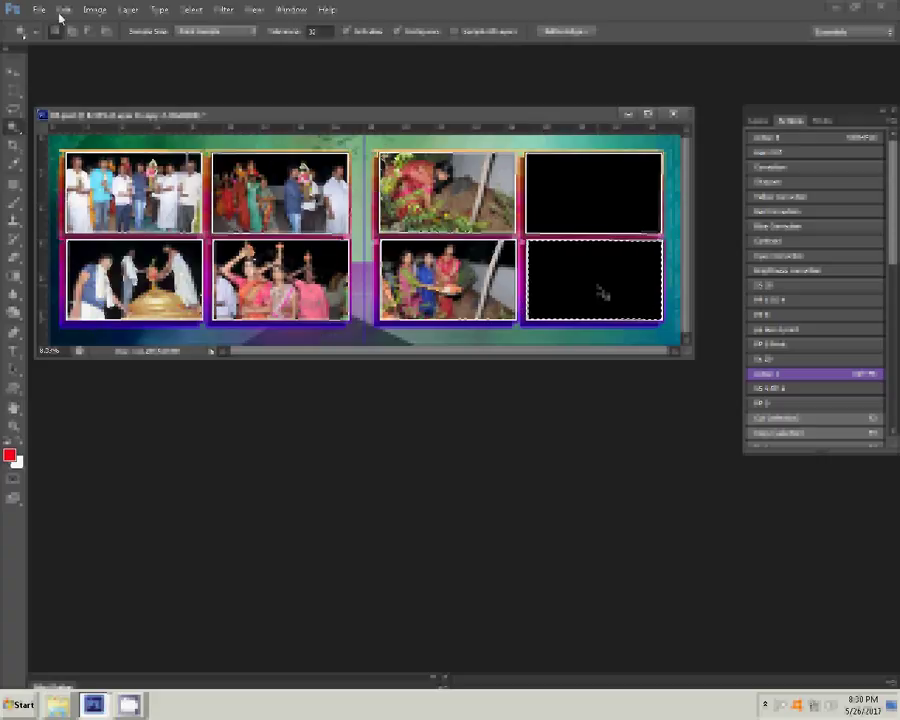
left_click(62, 9)
mouse_move(92, 145)
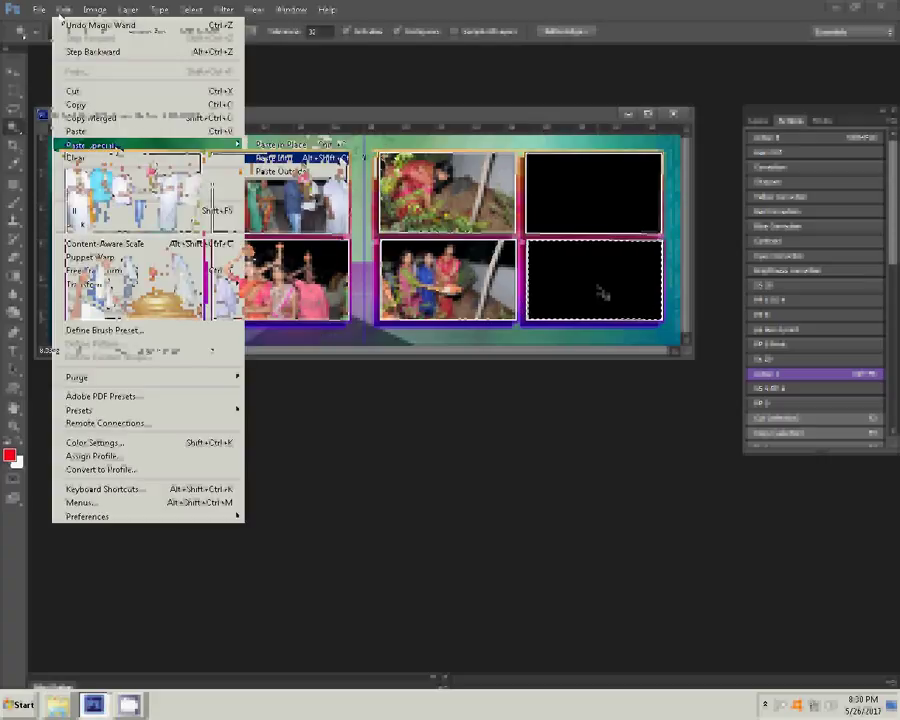
left_click(283, 158)
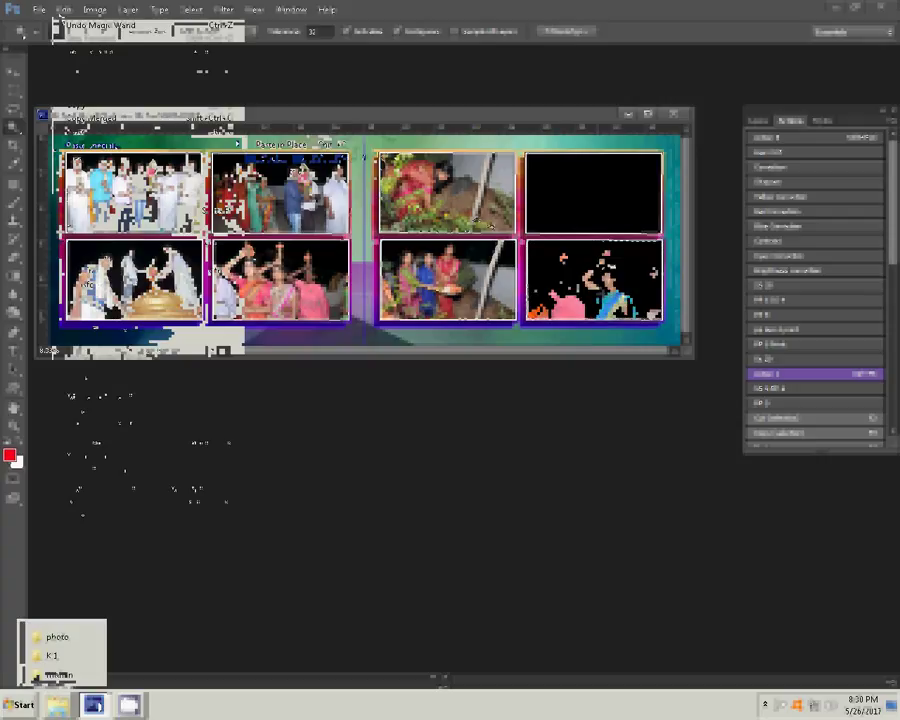
From the mohan folder, select the next event photo and open it in Photoshop
left_click(58, 675)
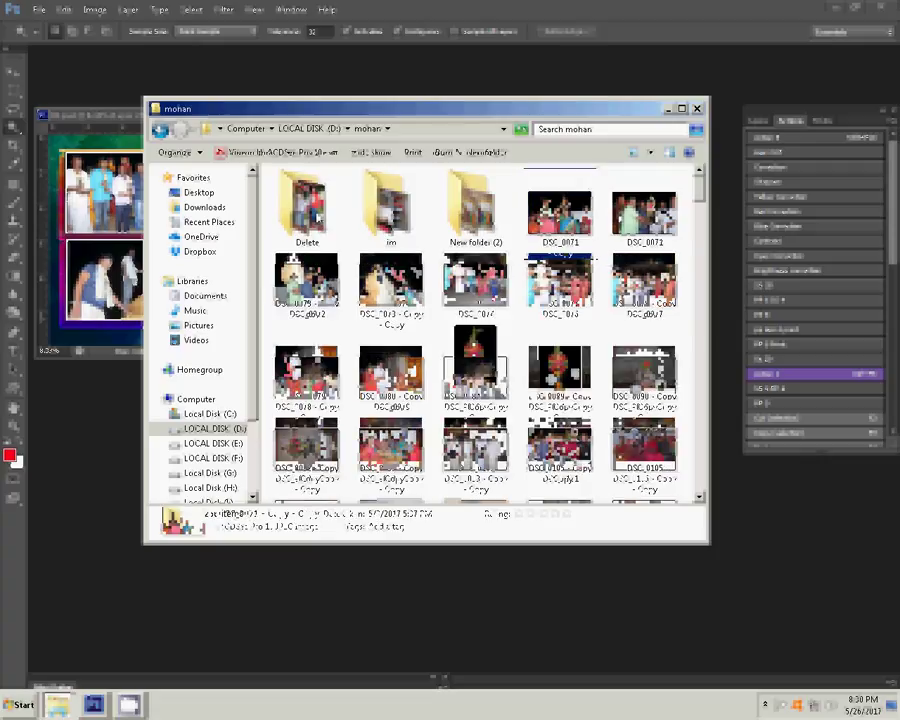
key("shift+Right")
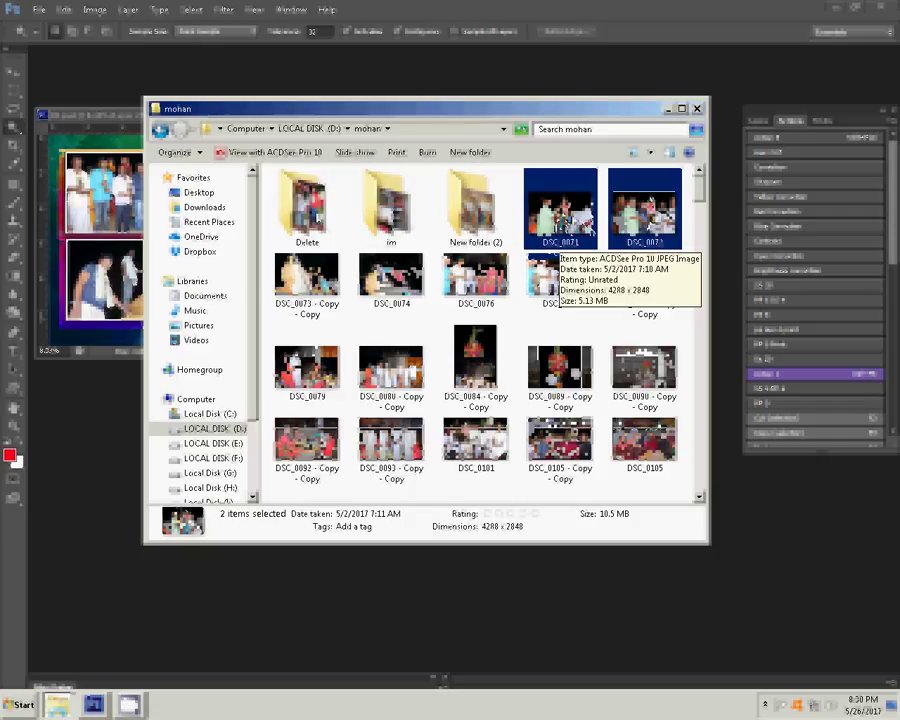
left_click(806, 515)
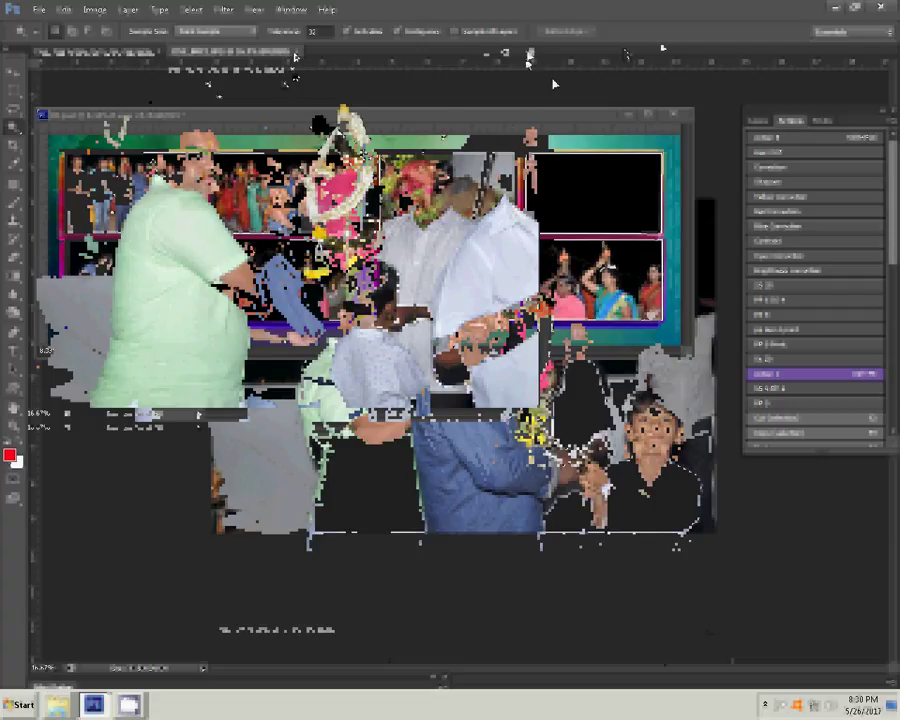
Resize the green-shirt photo to 8 inches wide in Image Size
key("ctrl+alt+i")
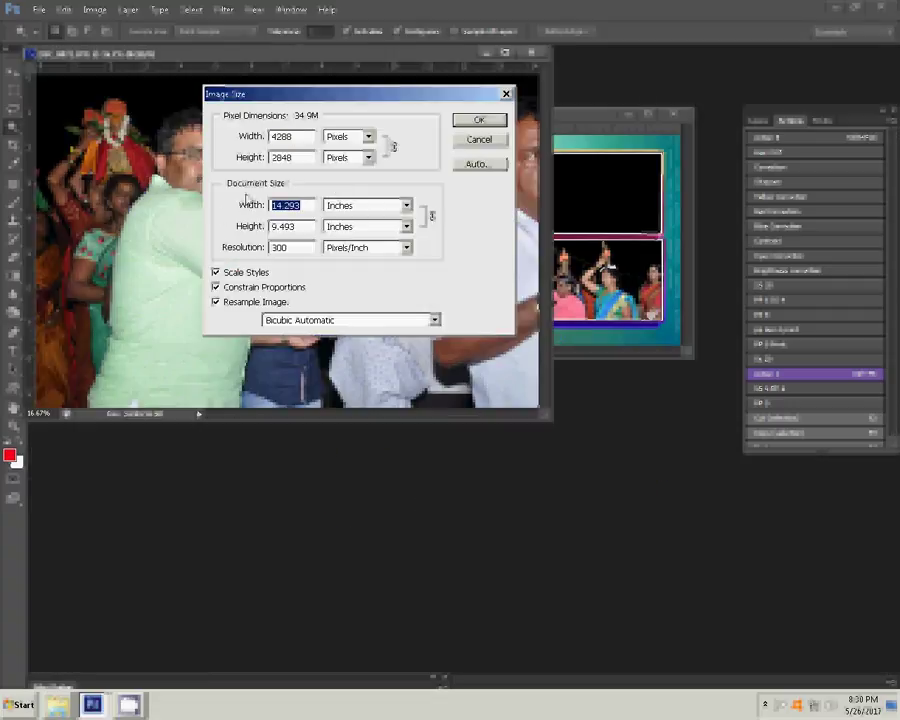
type("10")
key("BackSpace")
key("BackSpace")
type("8")
left_click(480, 119)
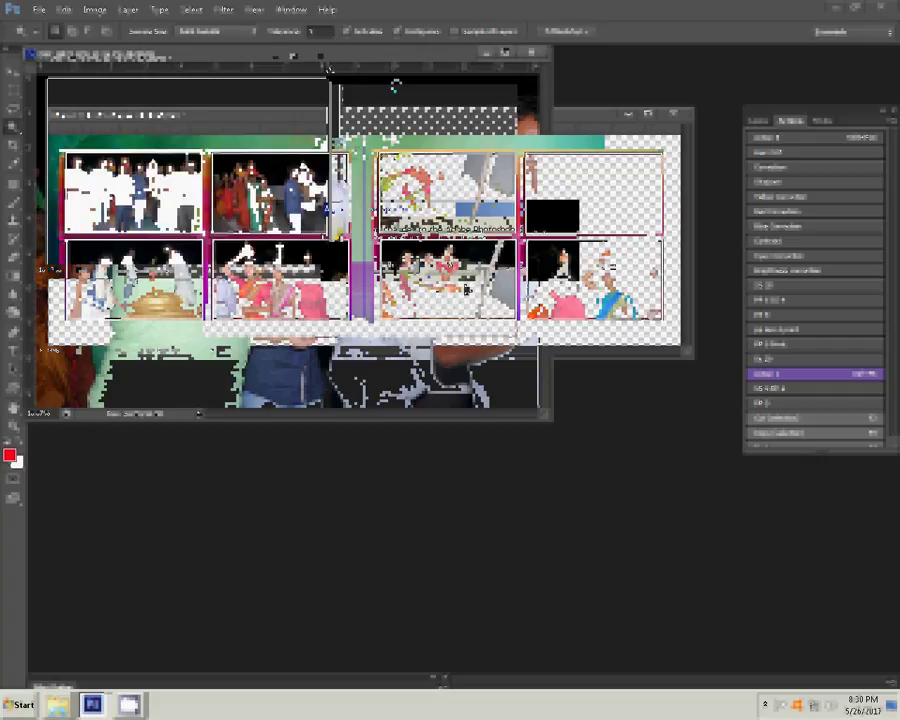
Magic Wand the empty top-right black frame and paste the photo into it
key("v")
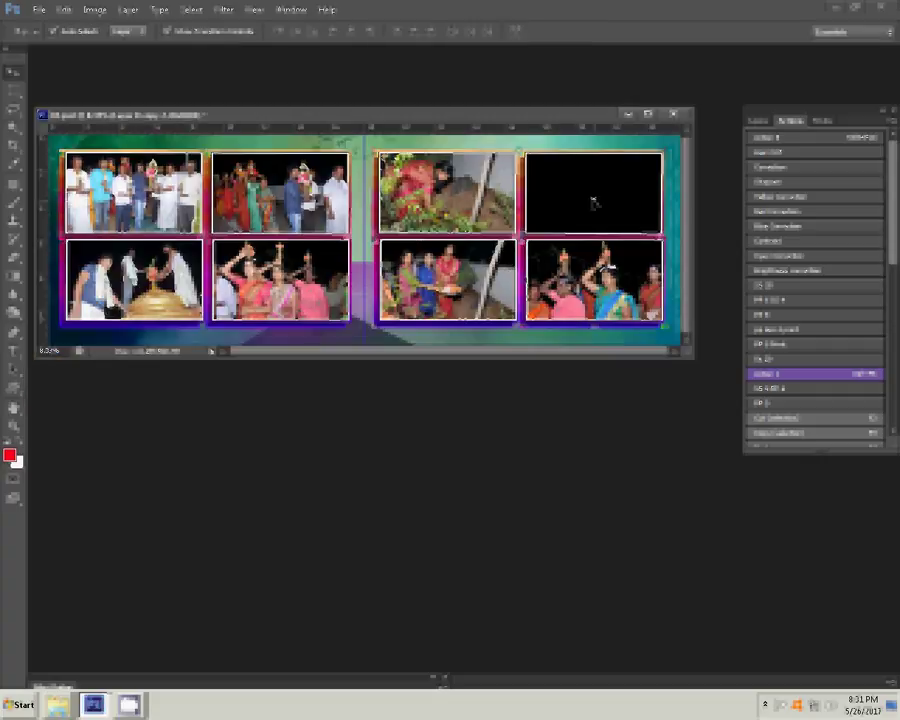
key("w")
left_click(595, 203)
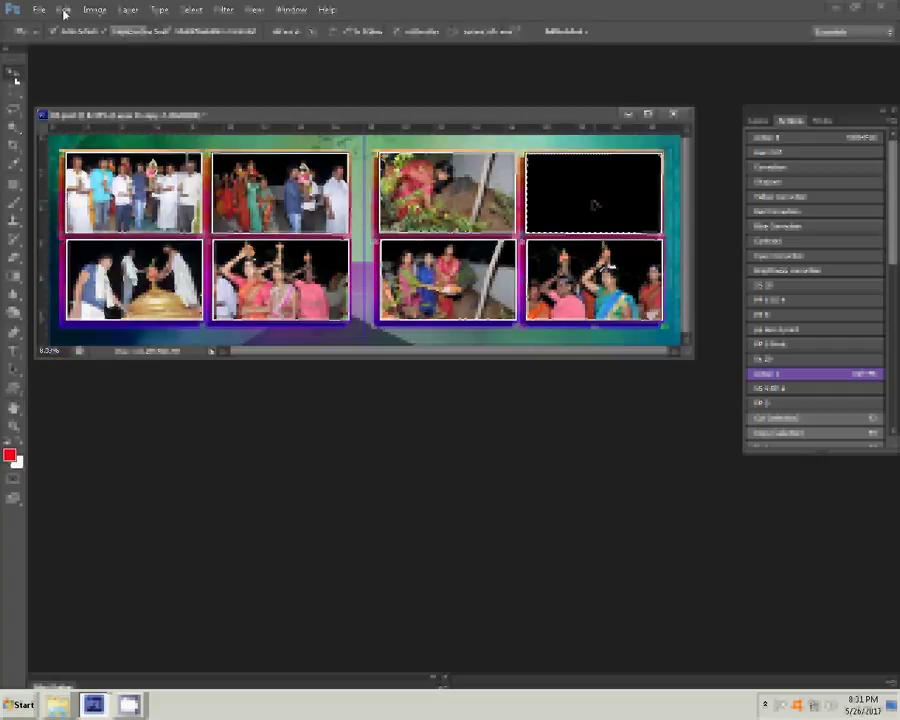
left_click(63, 11)
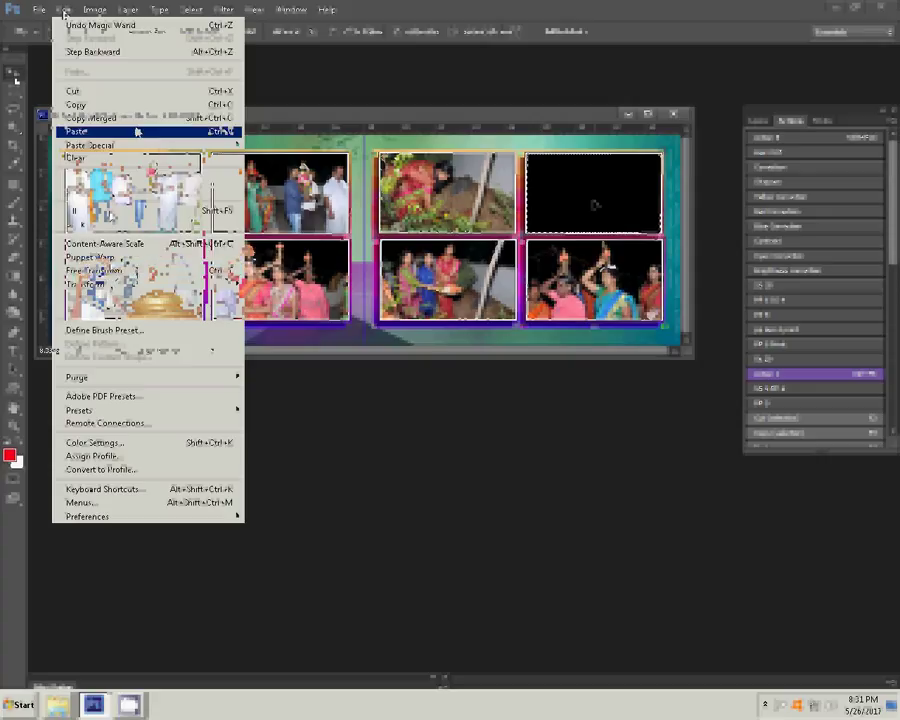
mouse_move(90, 145)
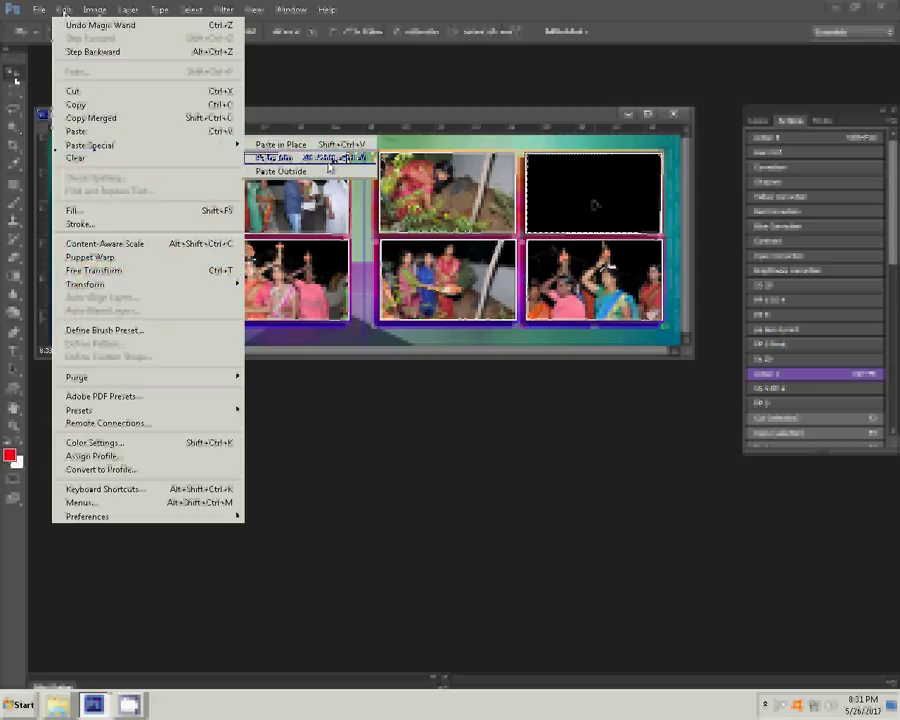
left_click(330, 158)
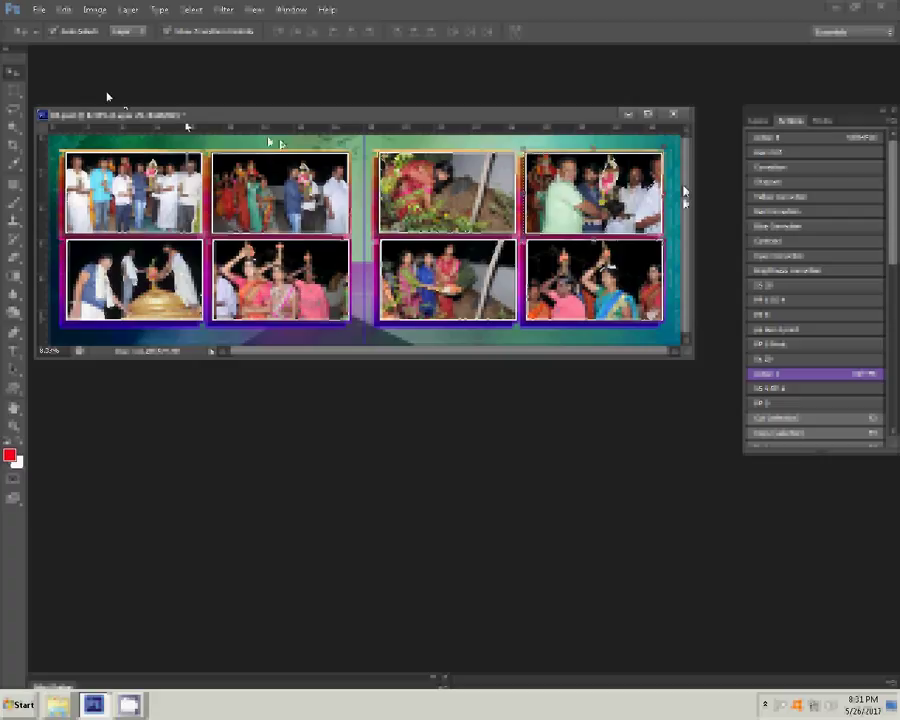
key("ctrl+shift+s")
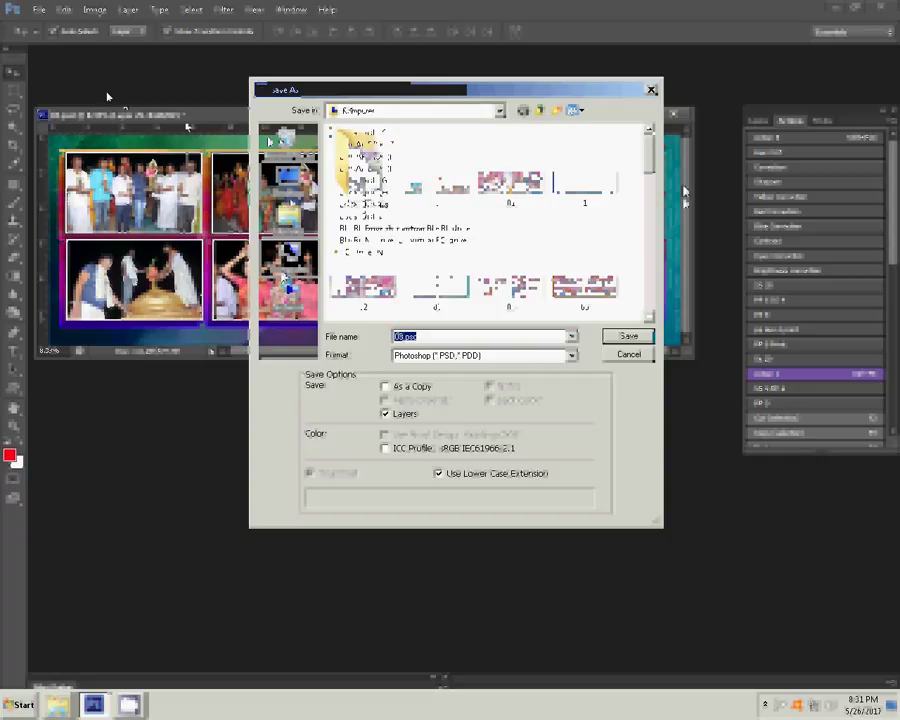
Save the spread on drive G: as the PSD file '04'
double_click(384, 186)
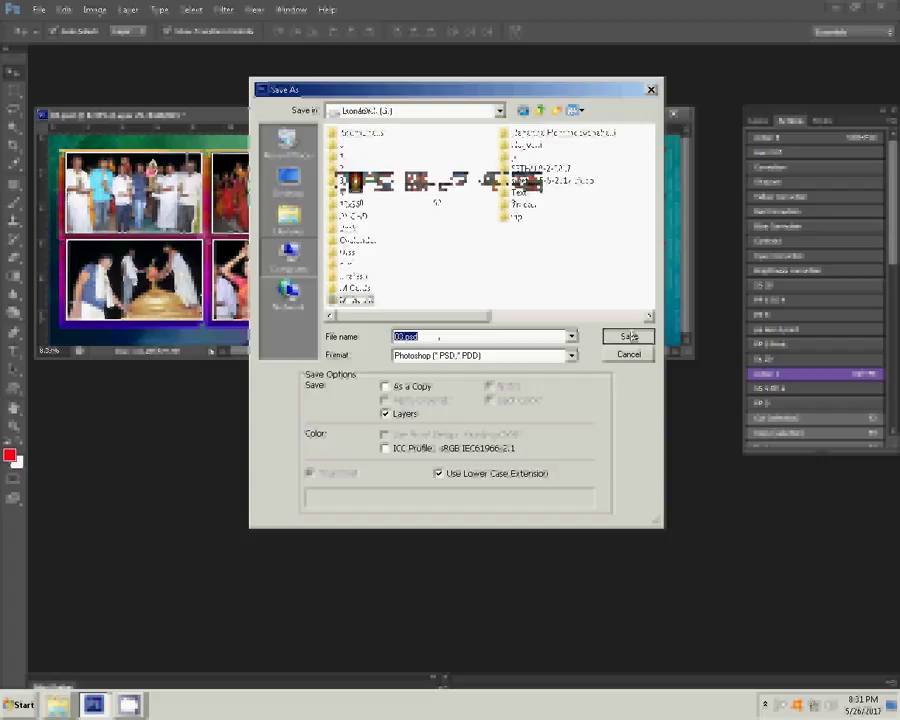
type("04")
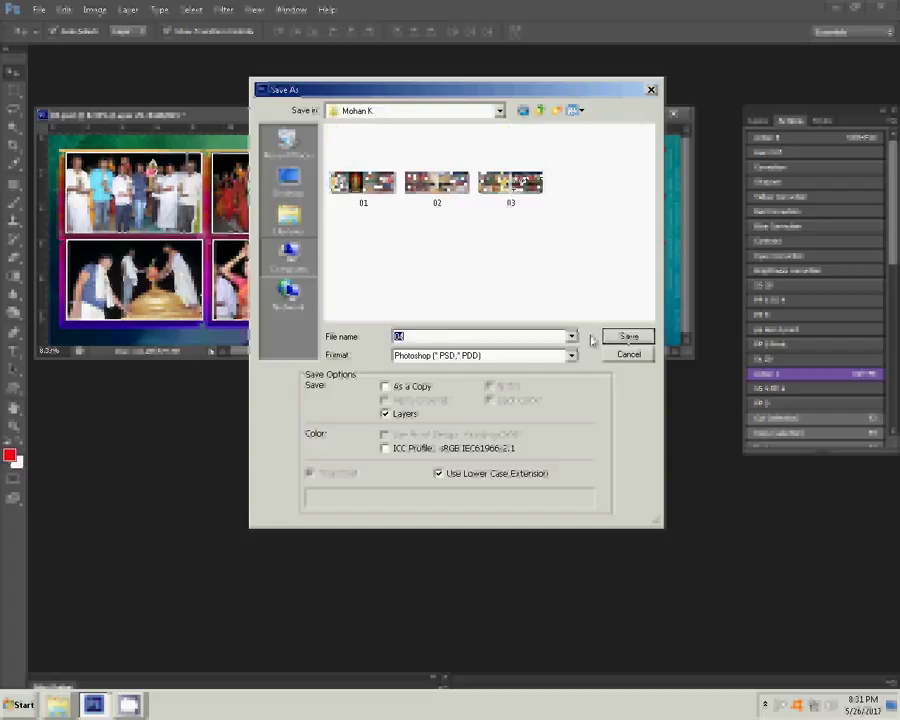
left_click(620, 340)
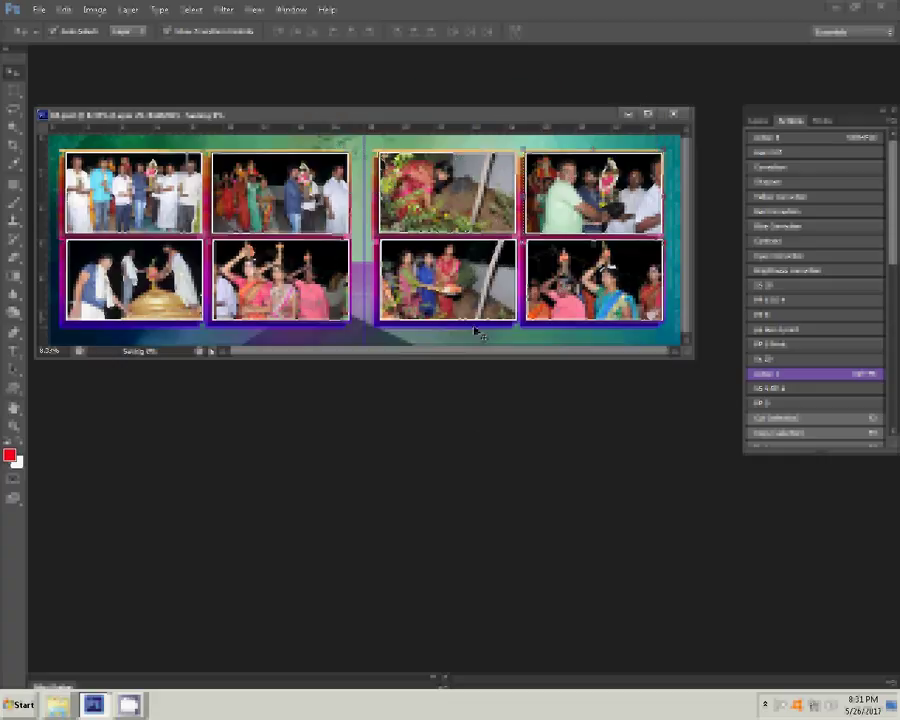